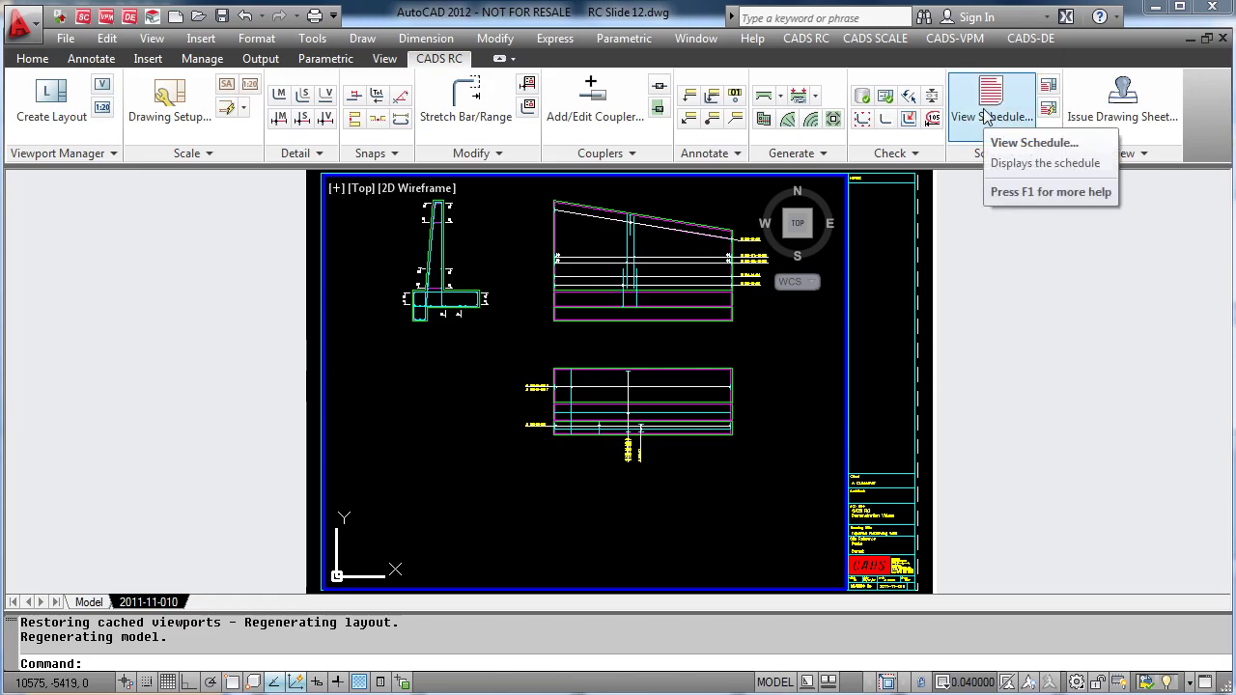
- Open the bar schedule for sheet 2011-11-010, look through its rows and check the PDF and Excel export options
{"action": "left_click", "coordinate": [985, 116]}
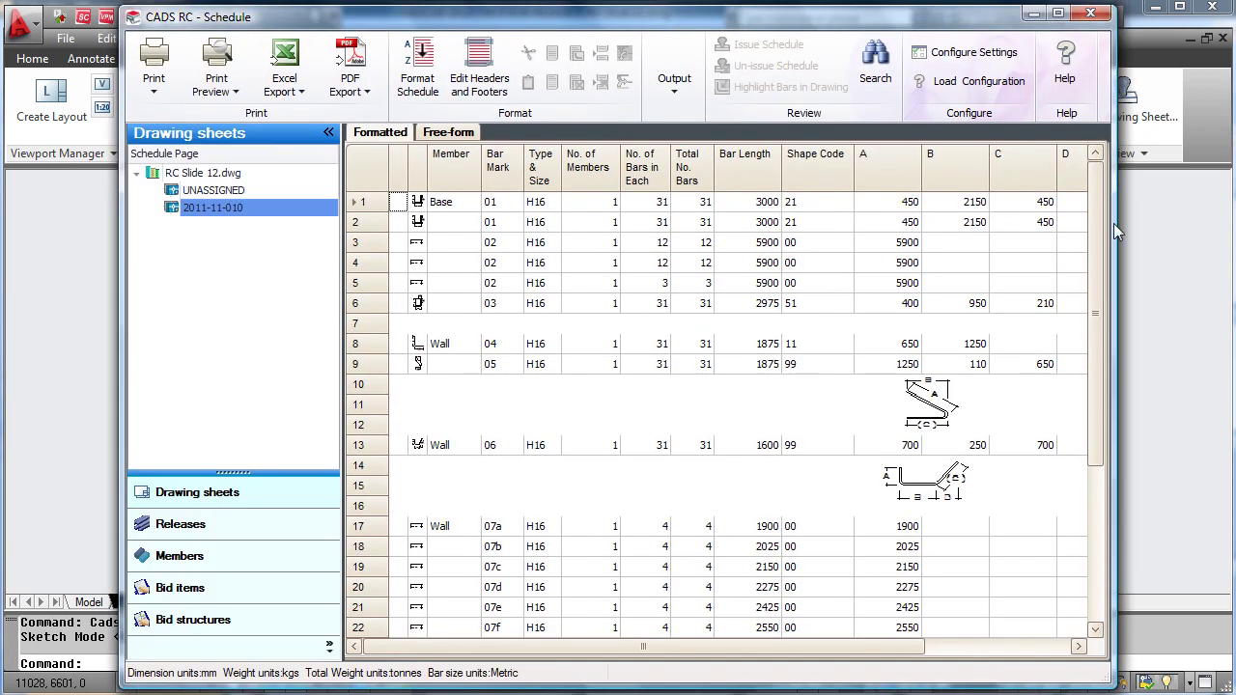
{"action": "mouse_move", "coordinate": [1095, 239]}
{"action": "left_mouse_down"}
{"action": "mouse_move", "coordinate": [1089, 386]}
{"action": "mouse_move", "coordinate": [1079, 254]}
{"action": "left_mouse_up"}
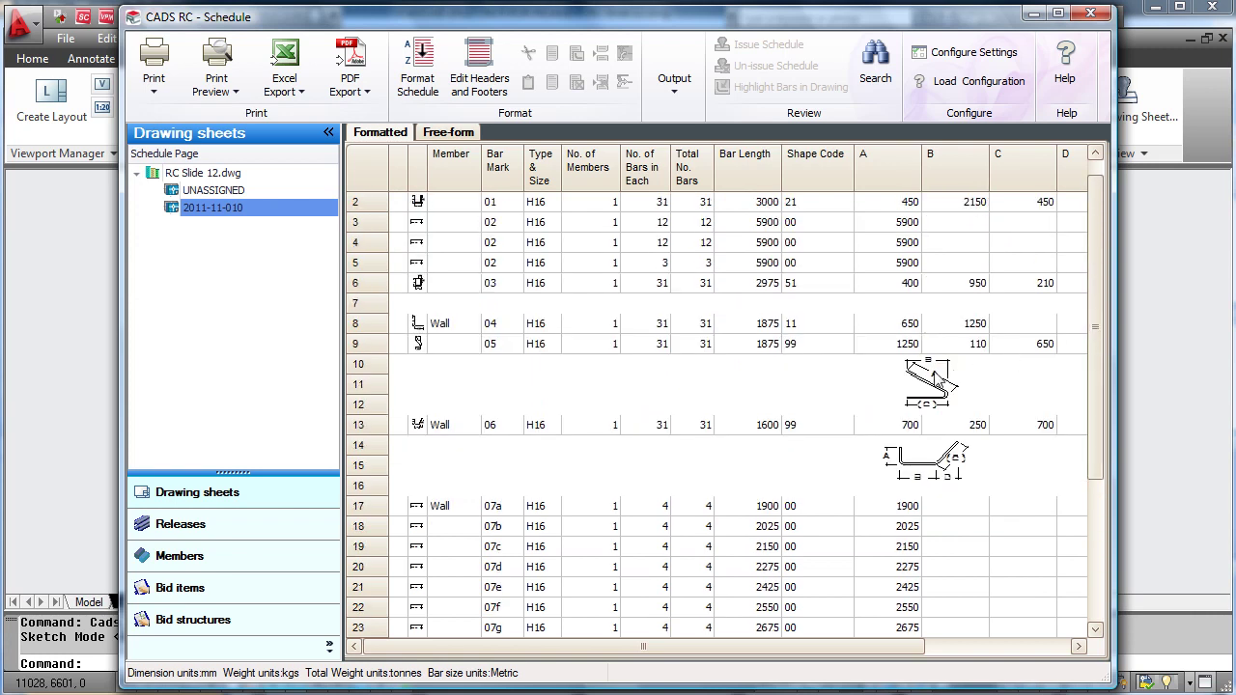
{"action": "left_click", "coordinate": [364, 94]}
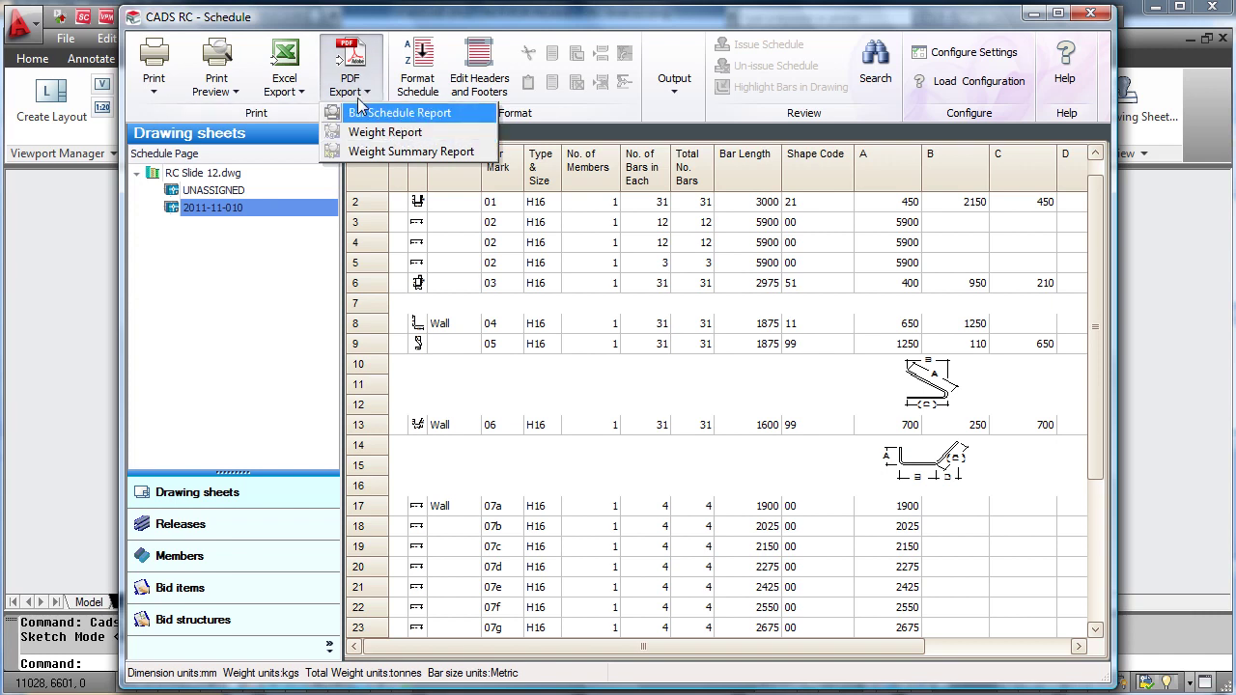
{"action": "left_click", "coordinate": [289, 74]}
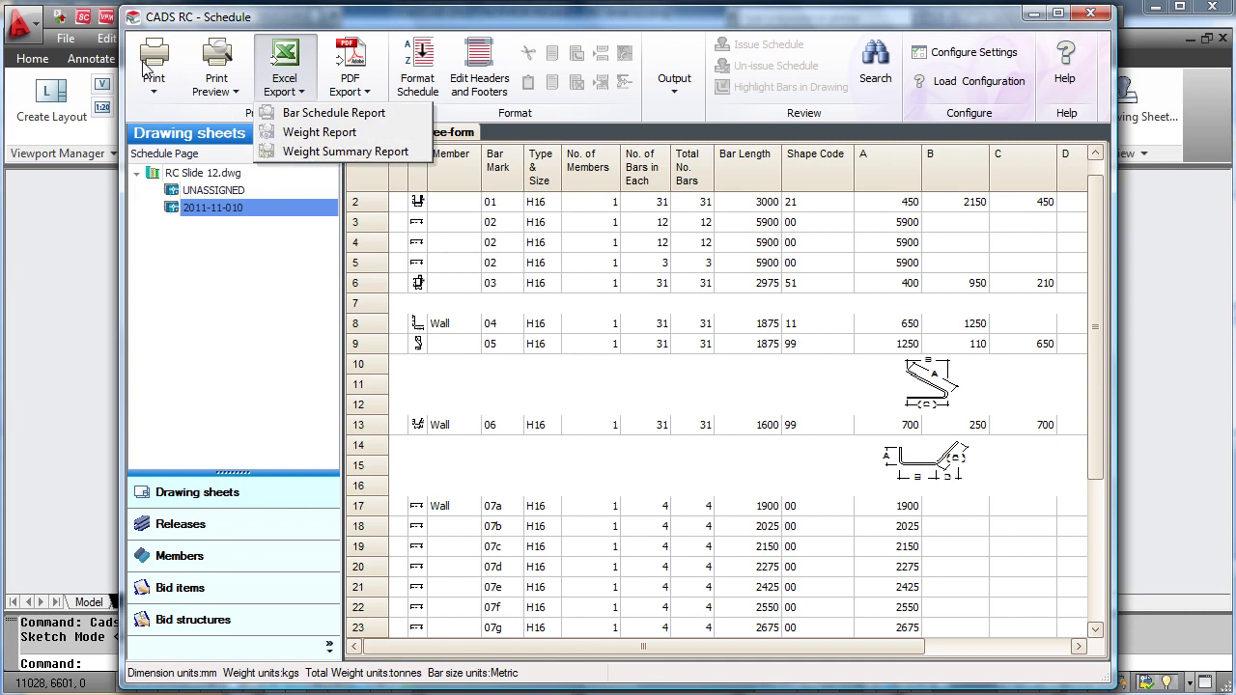
- Preview the Bar Schedule Report, look through its pages and close the preview
{"action": "left_click", "coordinate": [218, 62]}
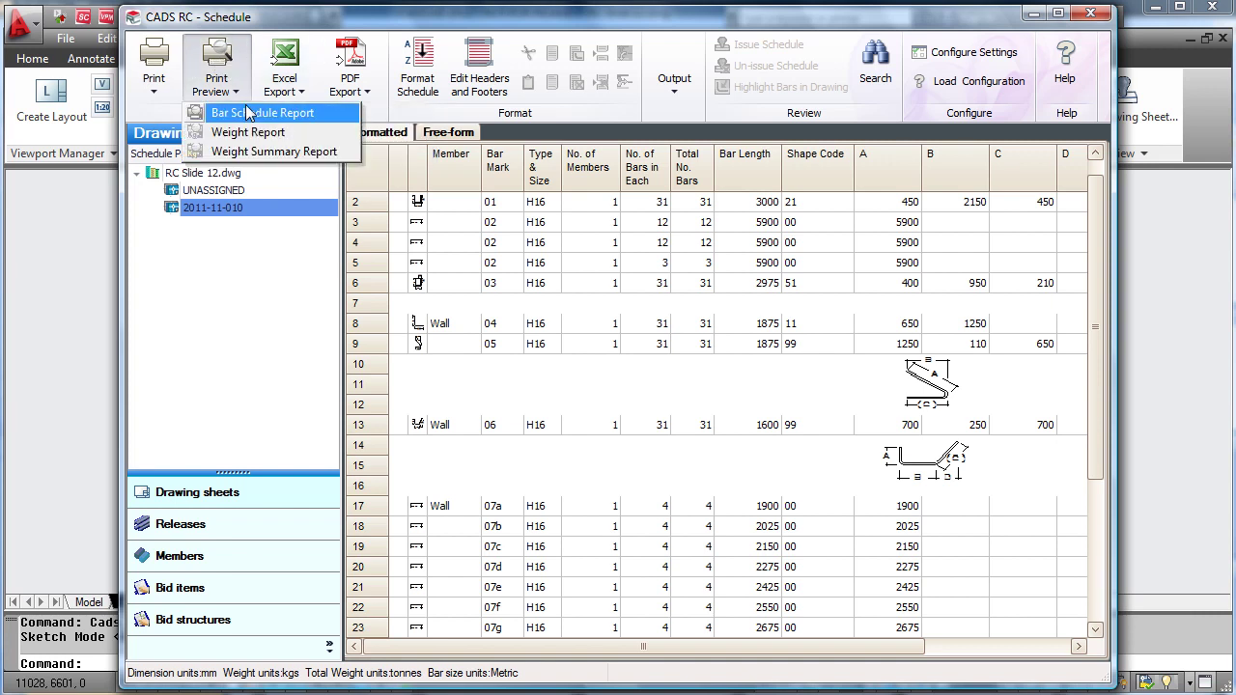
{"action": "left_click", "coordinate": [249, 114]}
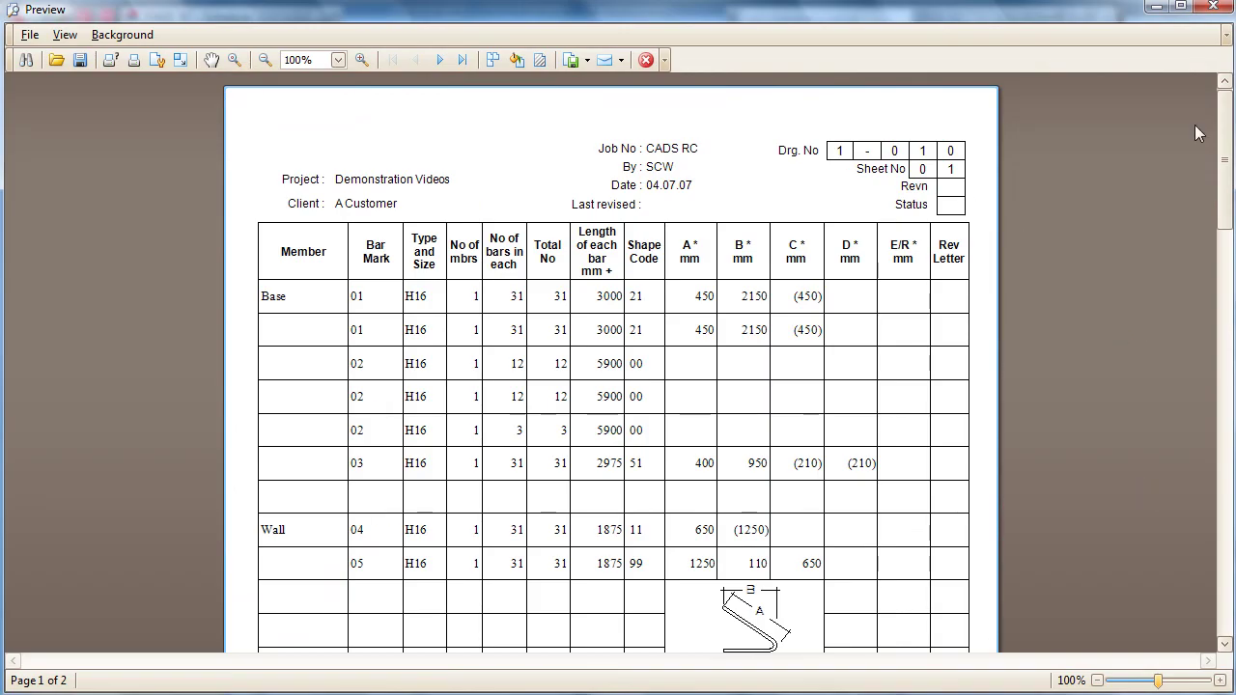
{"action": "left_click_drag", "start_coordinate": [1224, 143], "coordinate": [1178, 505]}
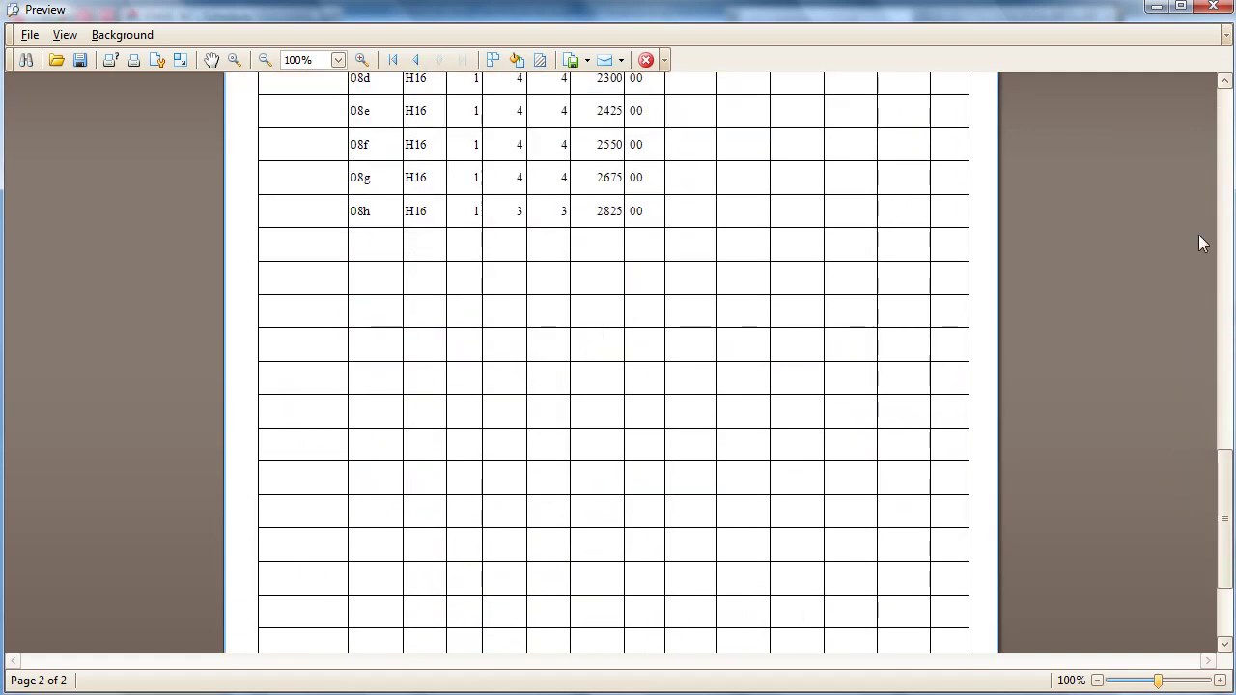
{"action": "left_click", "coordinate": [1213, 9]}
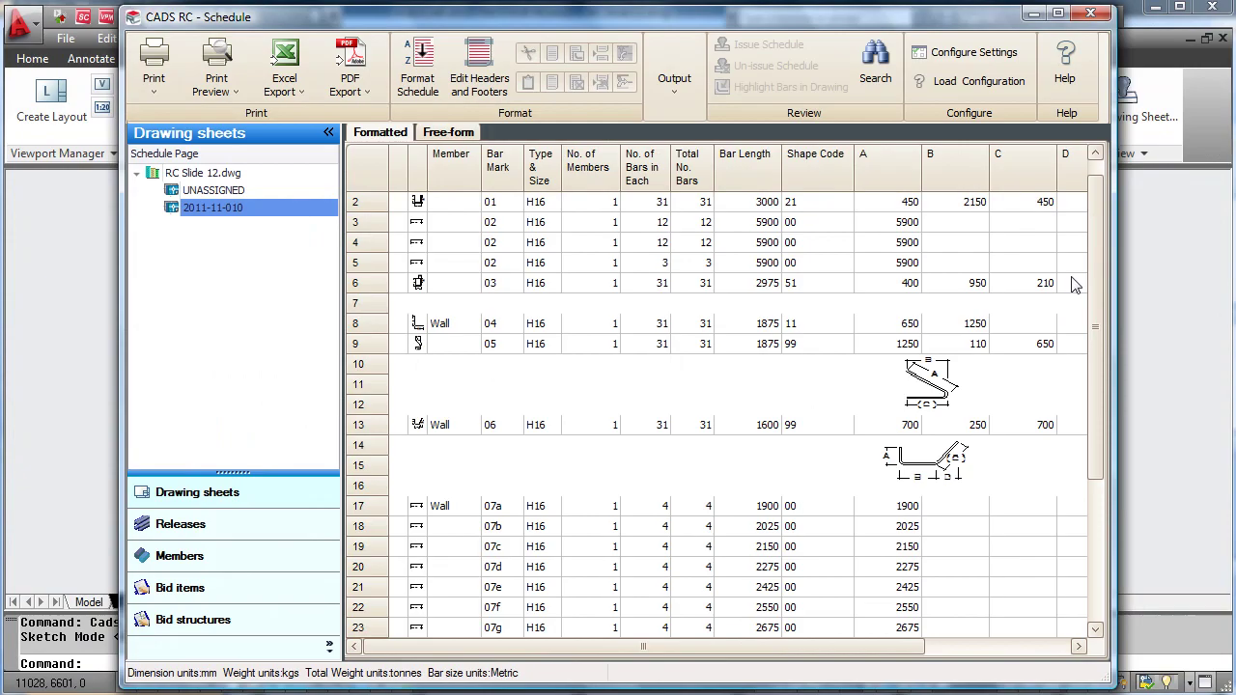
- Examine the general, schedule, issuing and revision, localisation and release settings, including the revision marks for Tender and Construction
{"action": "left_click", "coordinate": [973, 56]}
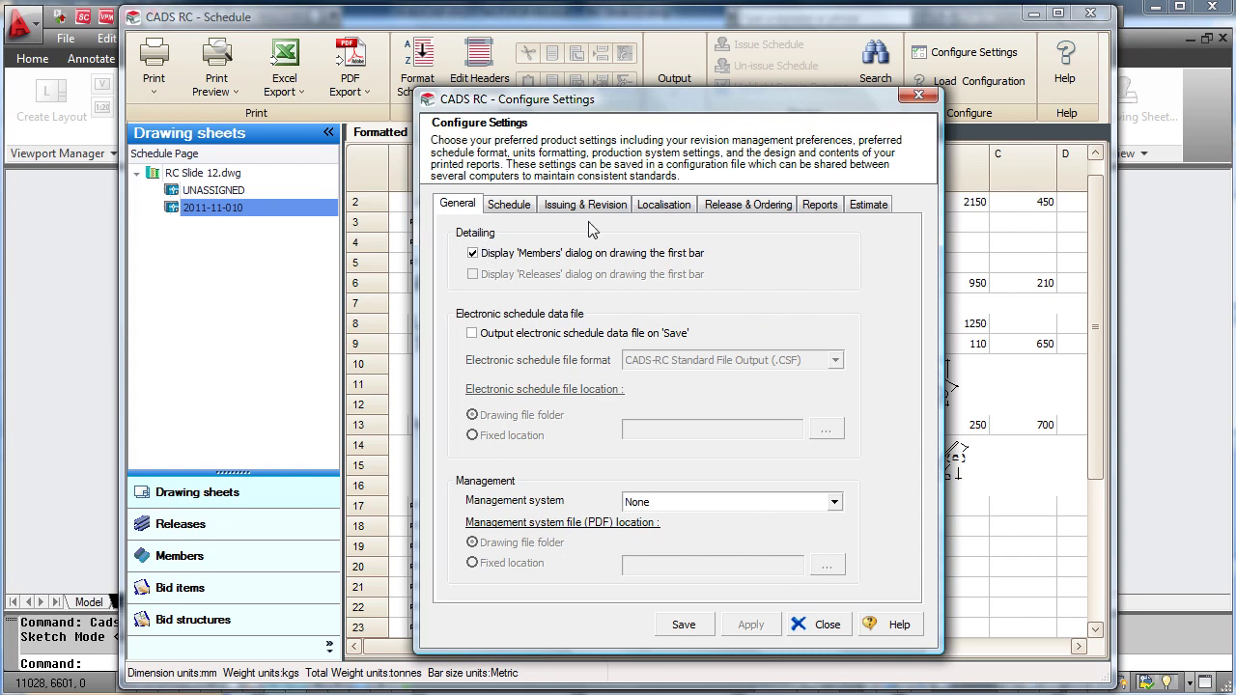
{"action": "left_click", "coordinate": [520, 206]}
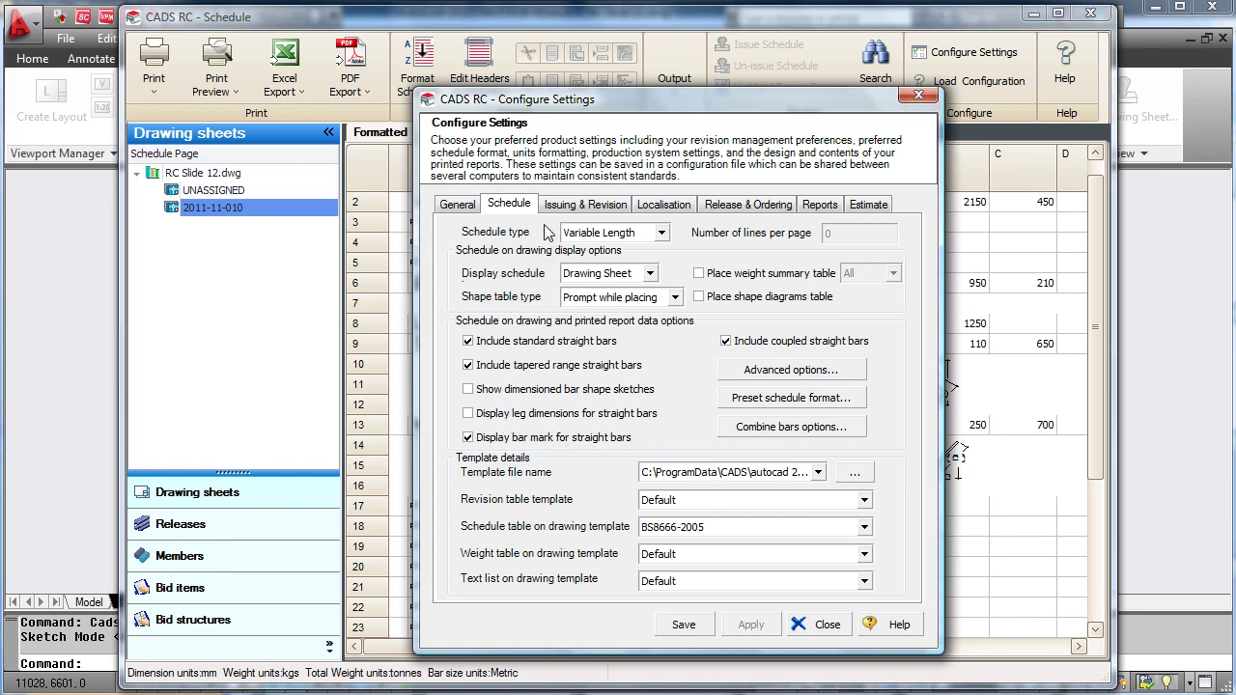
{"action": "left_click", "coordinate": [569, 209]}
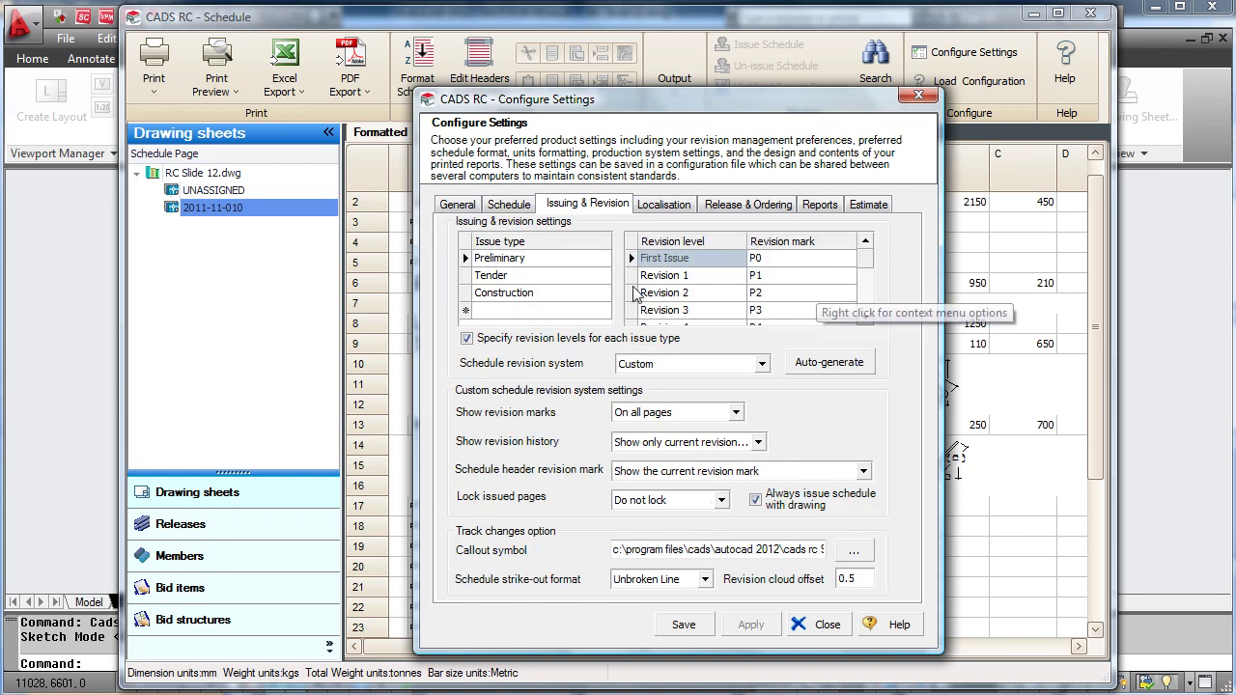
{"action": "left_click", "coordinate": [543, 279]}
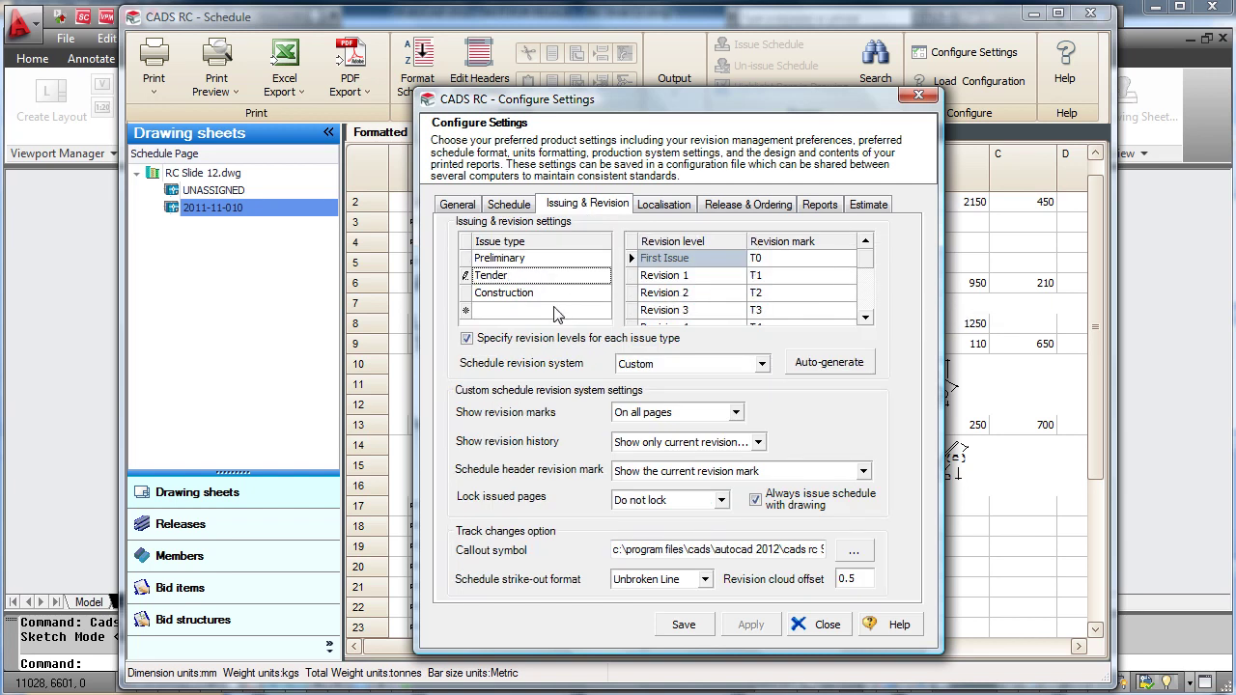
{"action": "left_click", "coordinate": [550, 293]}
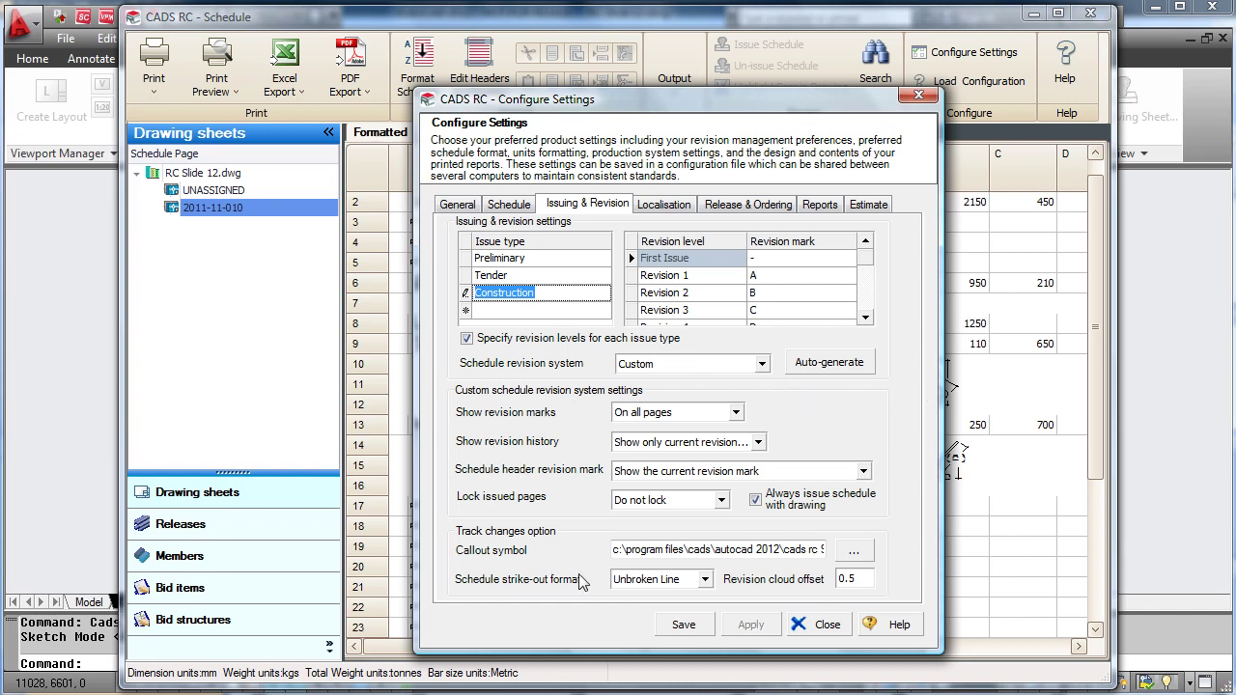
{"action": "left_click", "coordinate": [663, 206]}
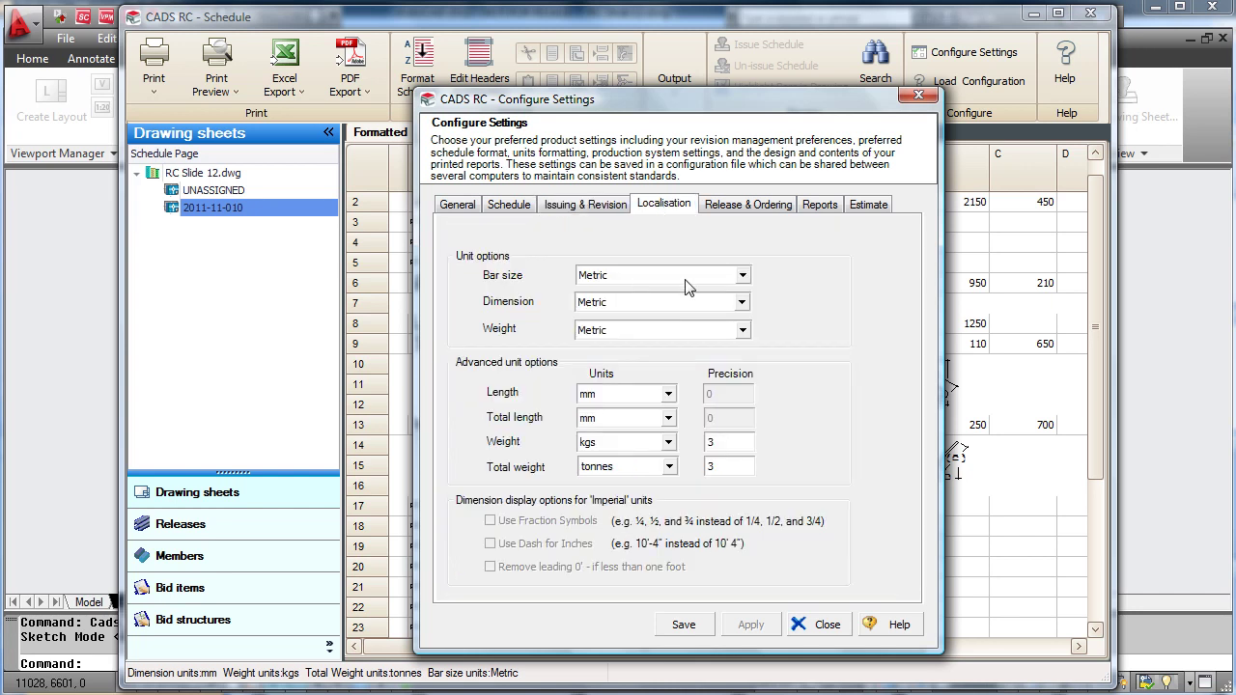
{"action": "left_click", "coordinate": [752, 208]}
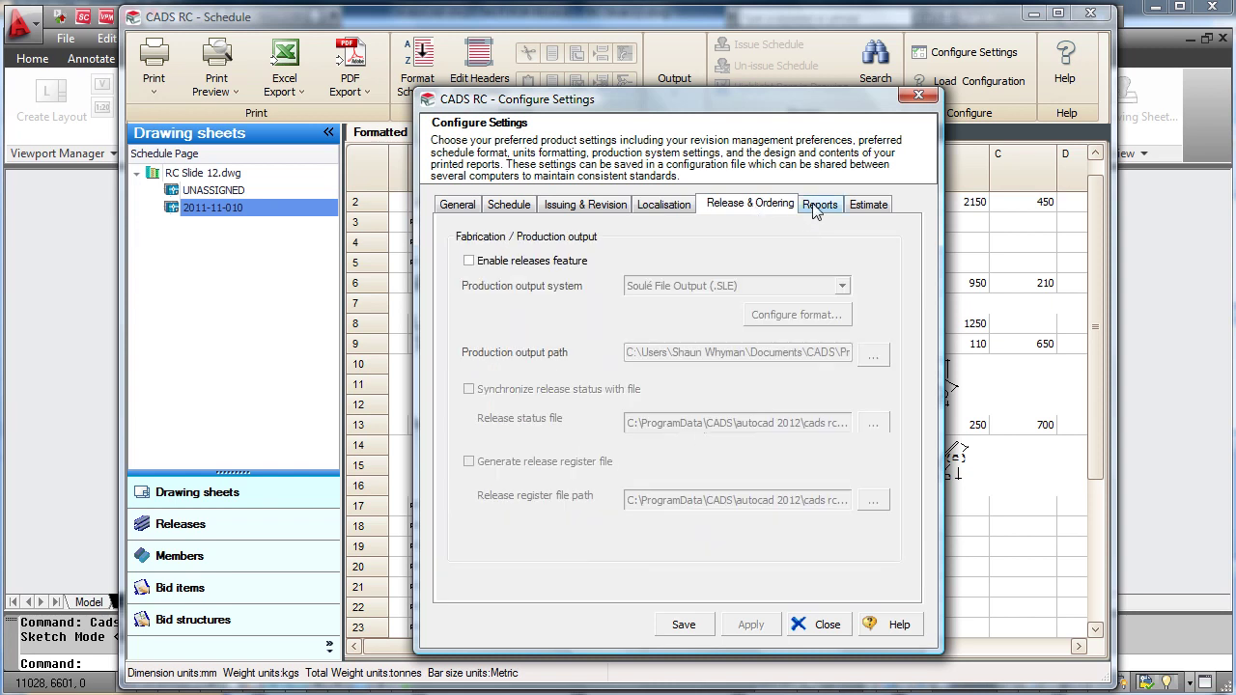
- Set the bar schedule report template to Contemporary BS8666-2005 with Company Banner.repx and apply the setting
{"action": "left_click", "coordinate": [818, 207]}
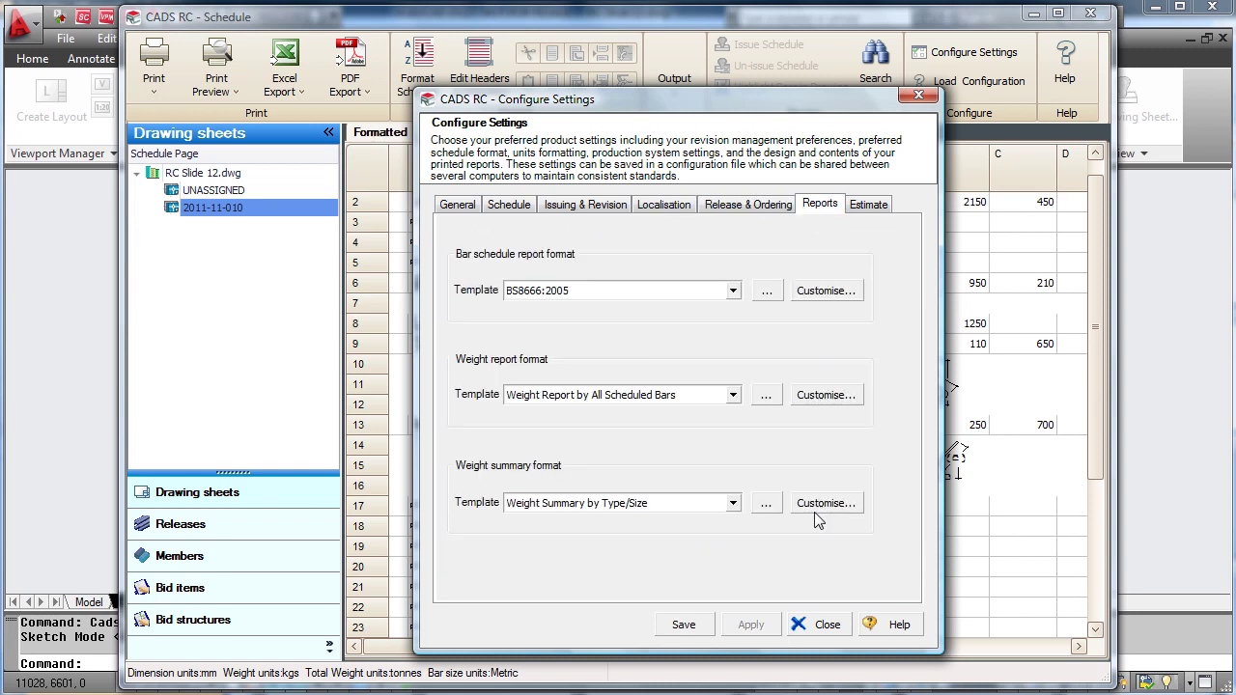
{"action": "left_click", "coordinate": [766, 296]}
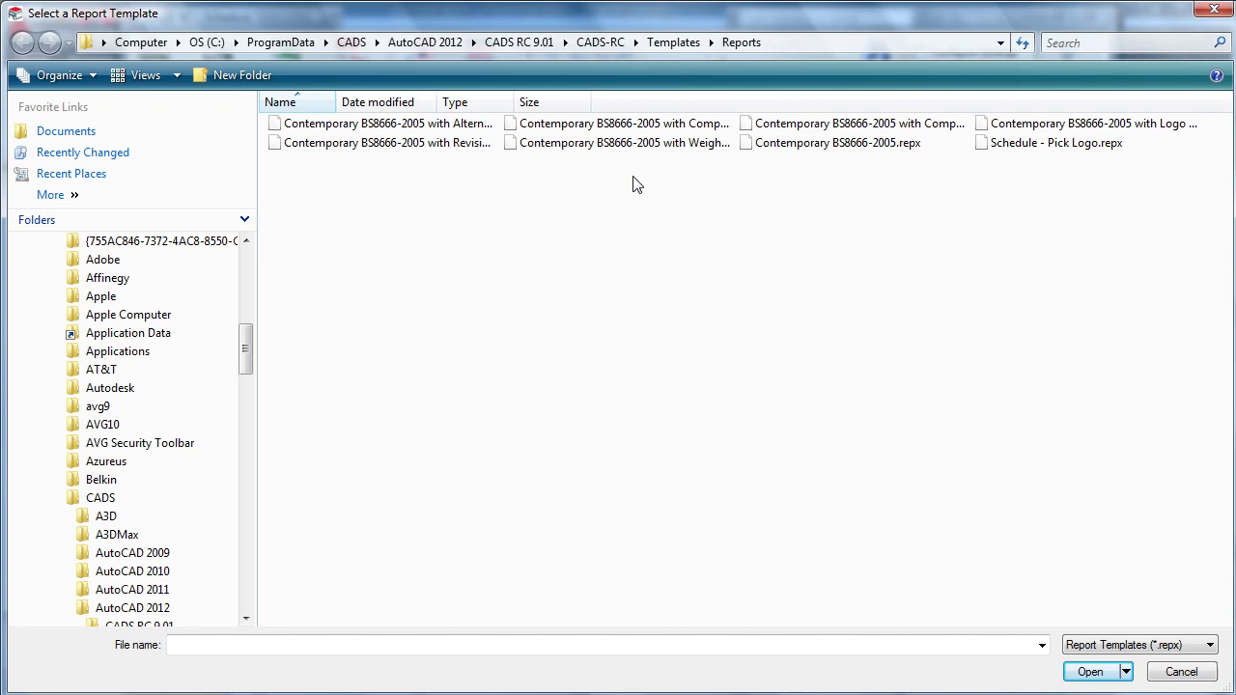
{"action": "left_click", "coordinate": [629, 130]}
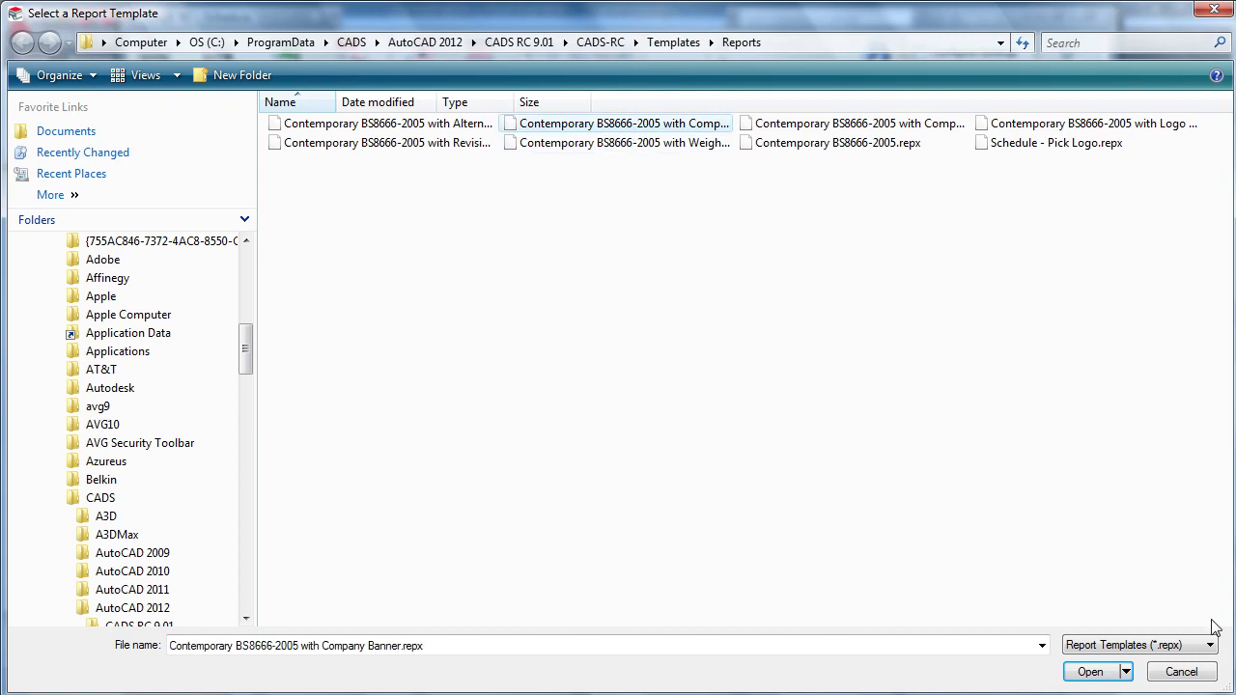
{"action": "left_click", "coordinate": [1094, 673]}
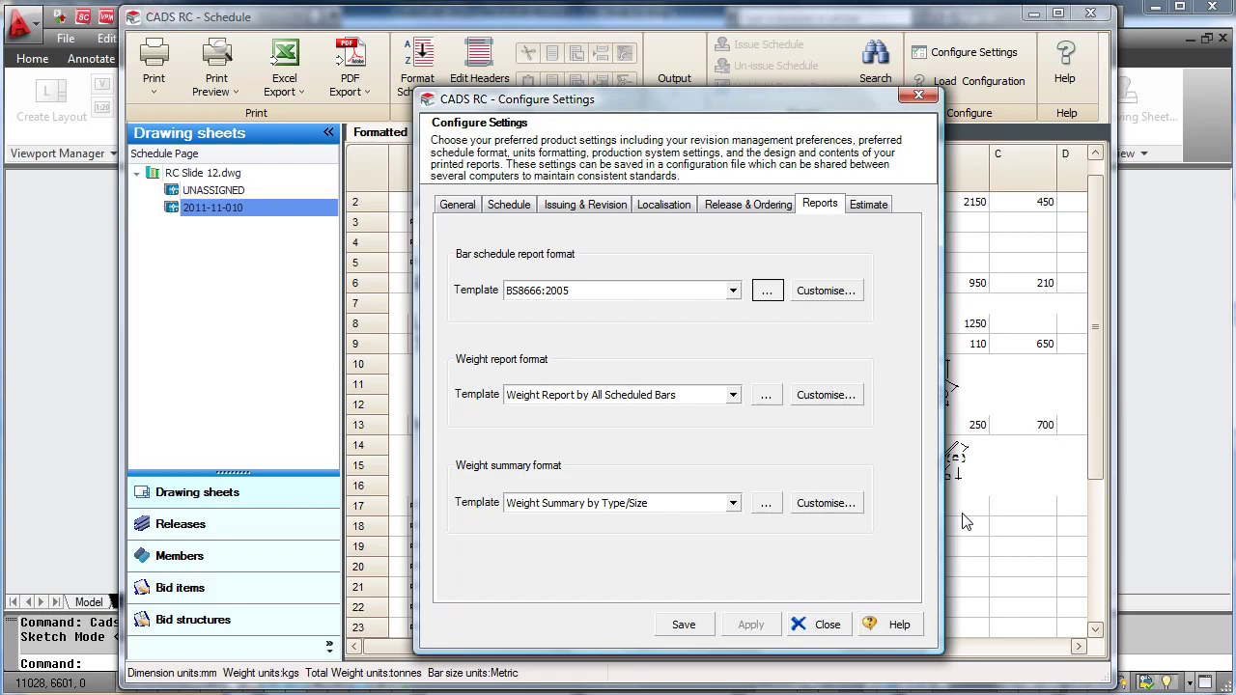
{"action": "left_click", "coordinate": [744, 623]}
{"action": "left_click", "coordinate": [821, 625]}
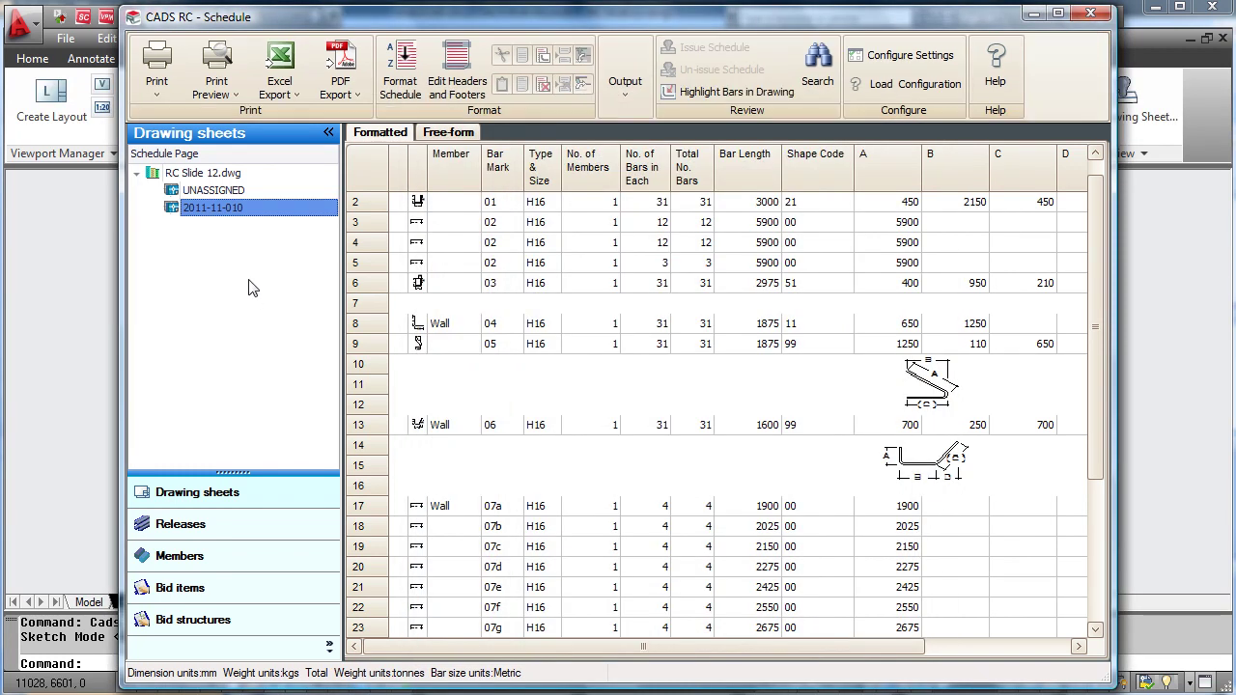
- Preview the Bar Schedule Report with the company banner template, then close the preview
{"action": "left_click", "coordinate": [233, 97]}
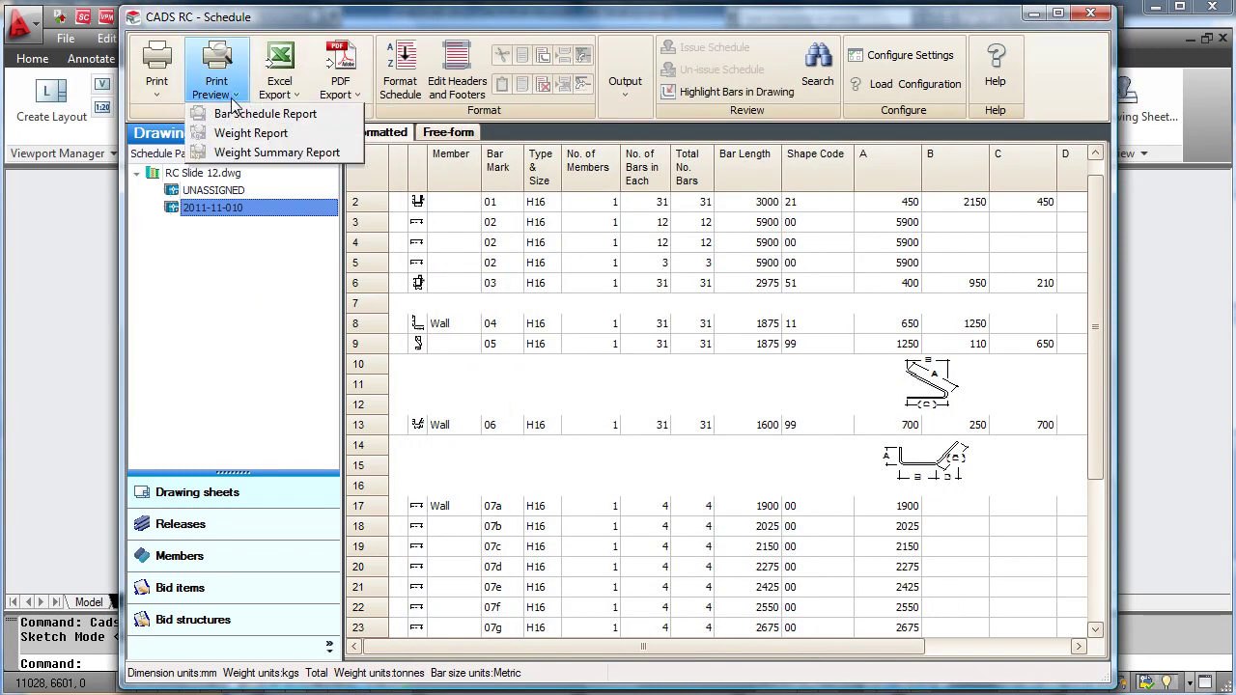
{"action": "left_click", "coordinate": [241, 114]}
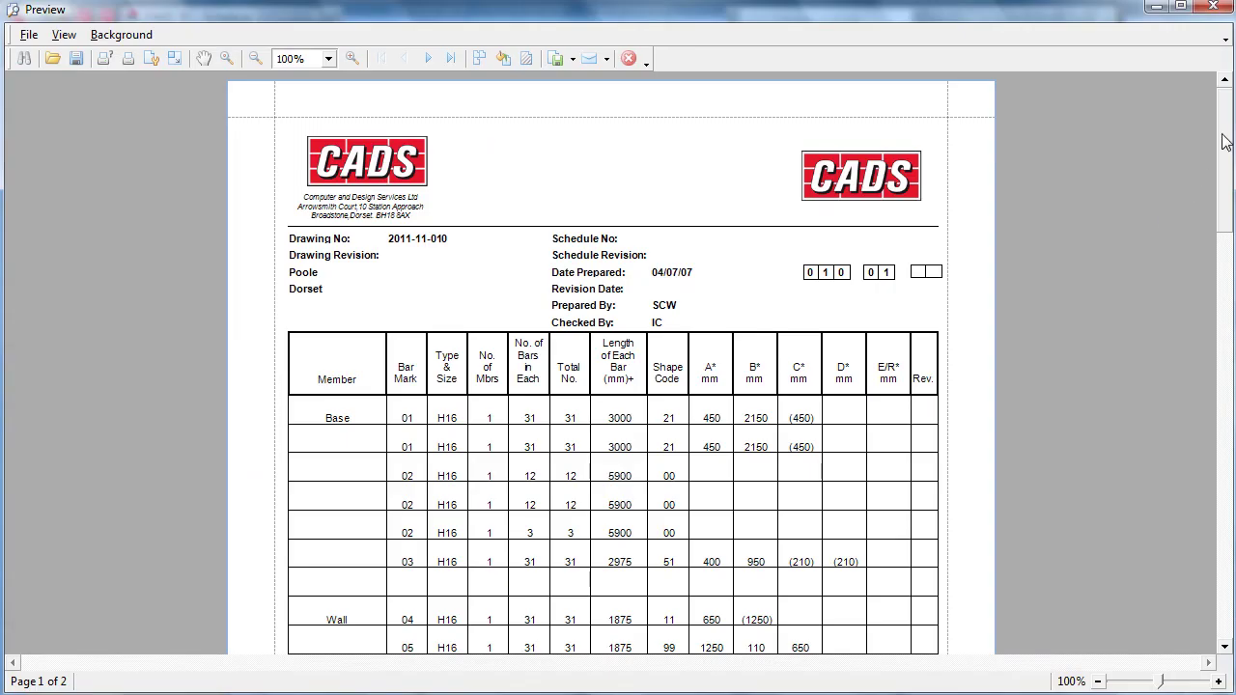
{"action": "left_click_drag", "start_coordinate": [1224, 141], "coordinate": [1196, 445]}
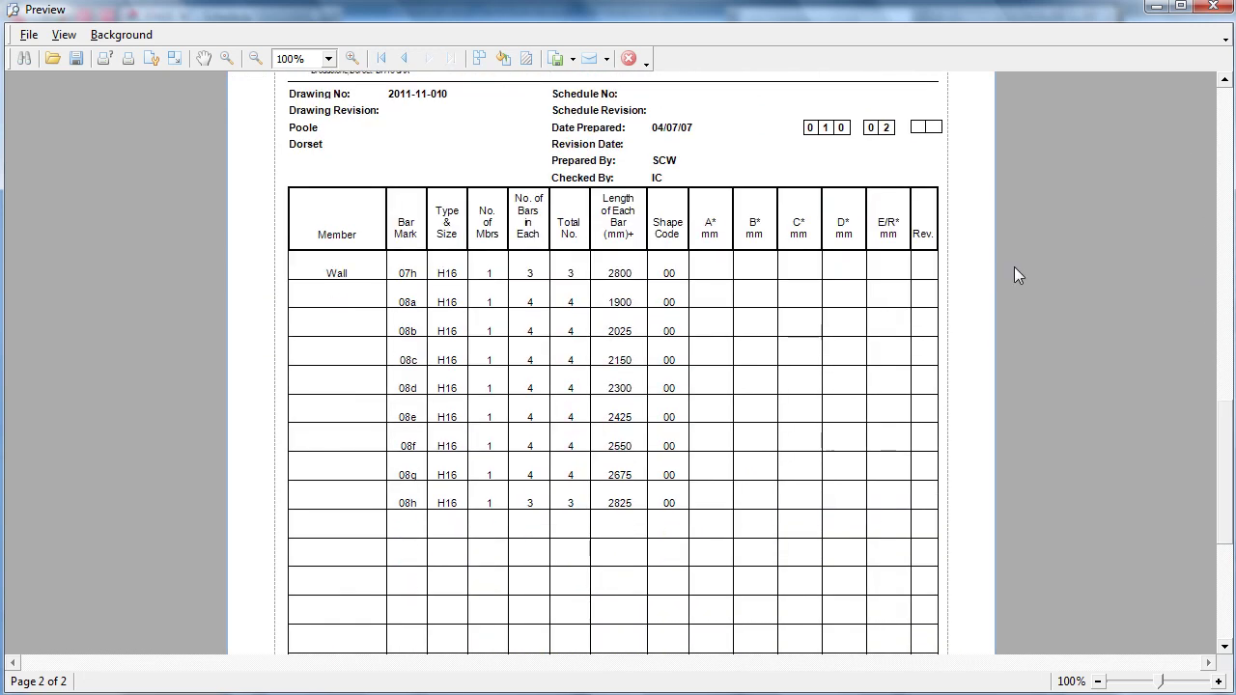
{"action": "left_click", "coordinate": [1213, 6]}
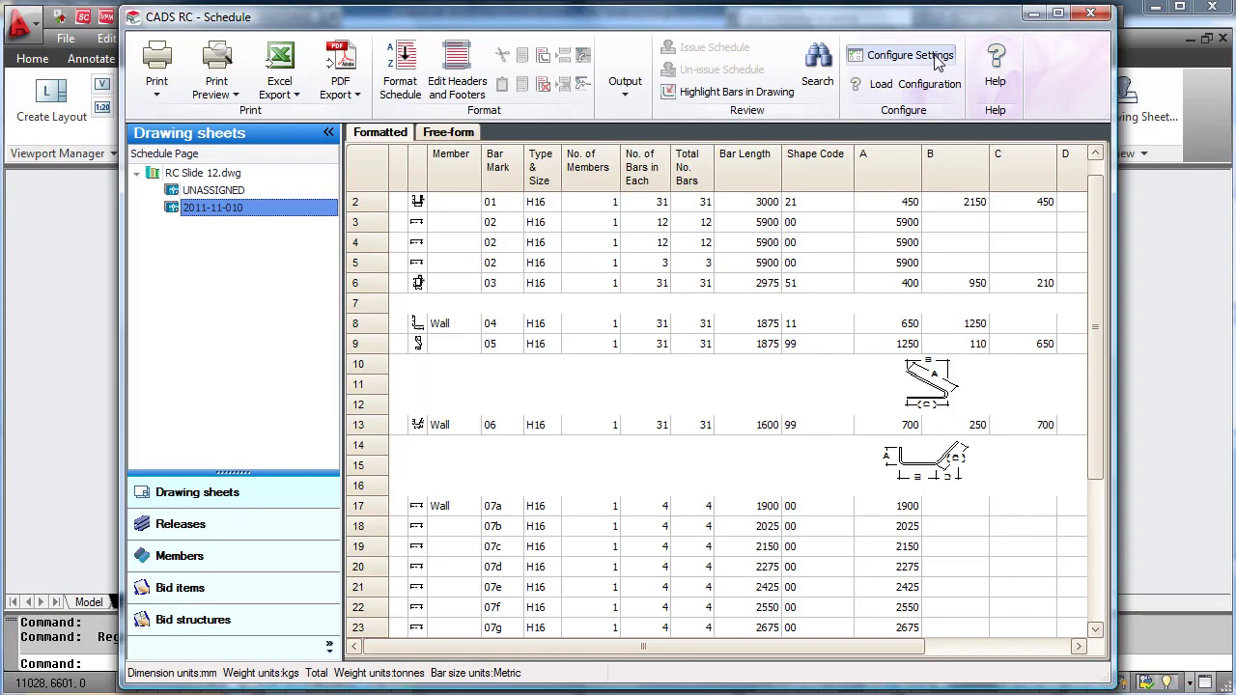
- Change the bar schedule report template to Schedule - Pick Logo.repx and check it in the list of available templates
{"action": "left_click", "coordinate": [907, 58]}
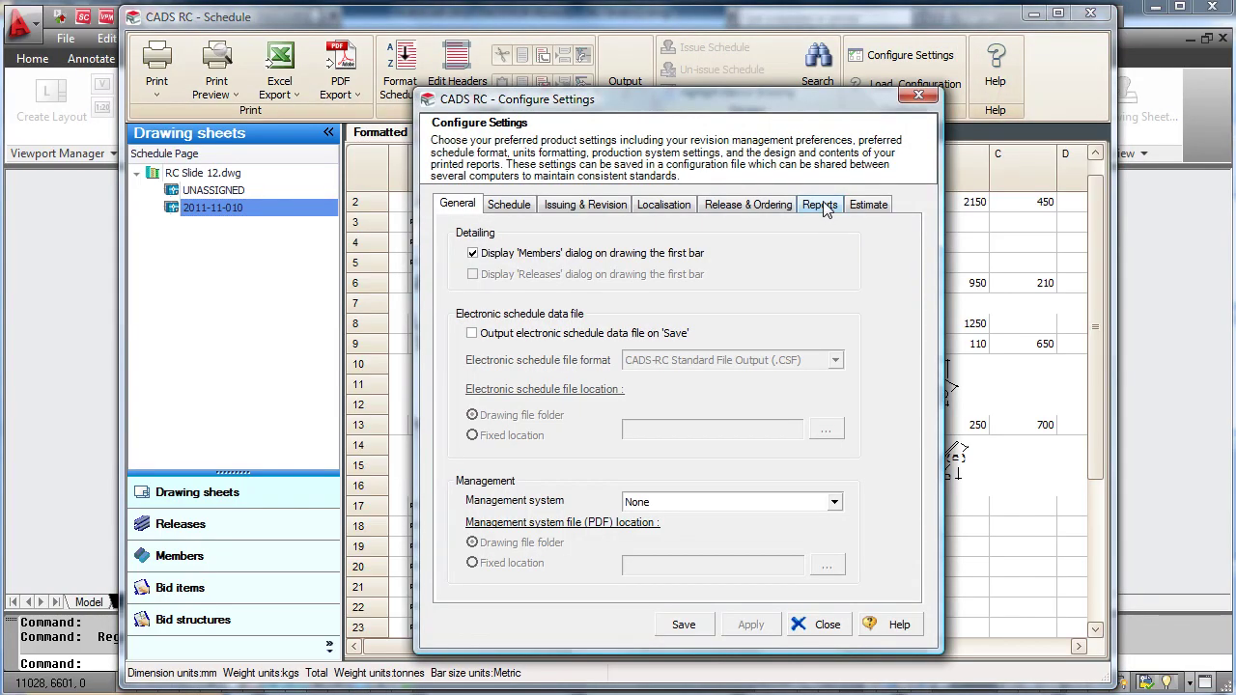
{"action": "left_click", "coordinate": [823, 206]}
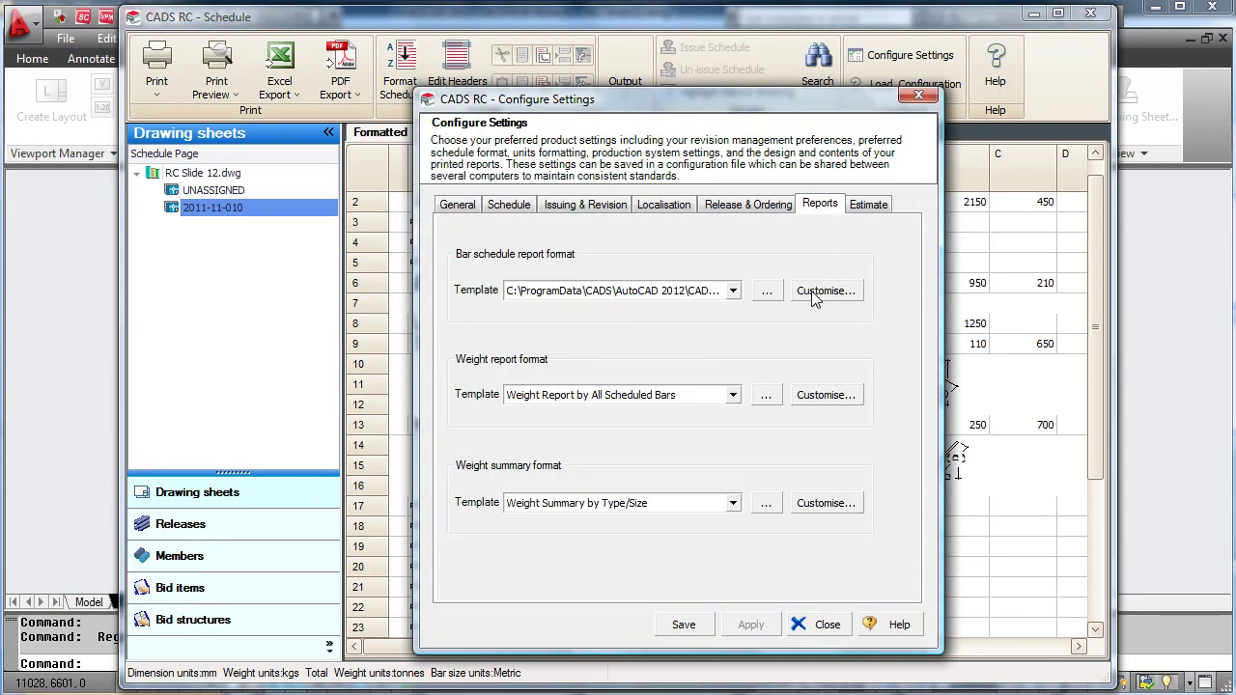
{"action": "left_click", "coordinate": [768, 294]}
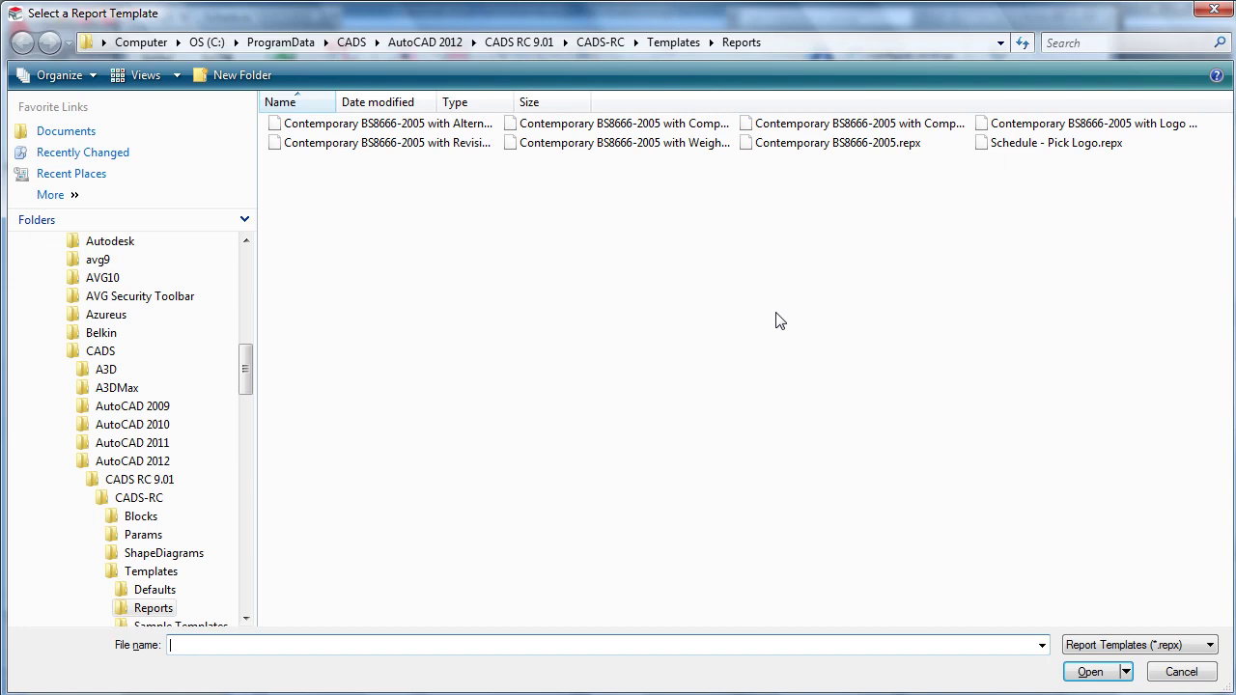
{"action": "left_click", "coordinate": [1023, 147]}
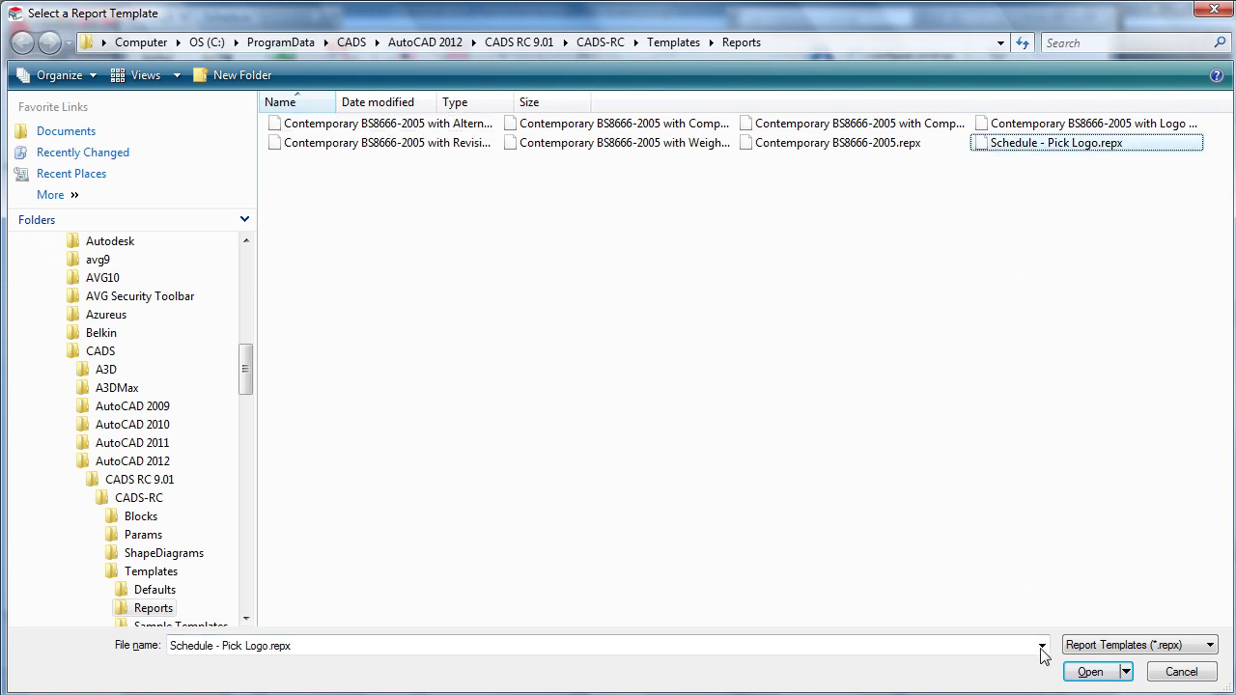
{"action": "left_click", "coordinate": [1090, 673]}
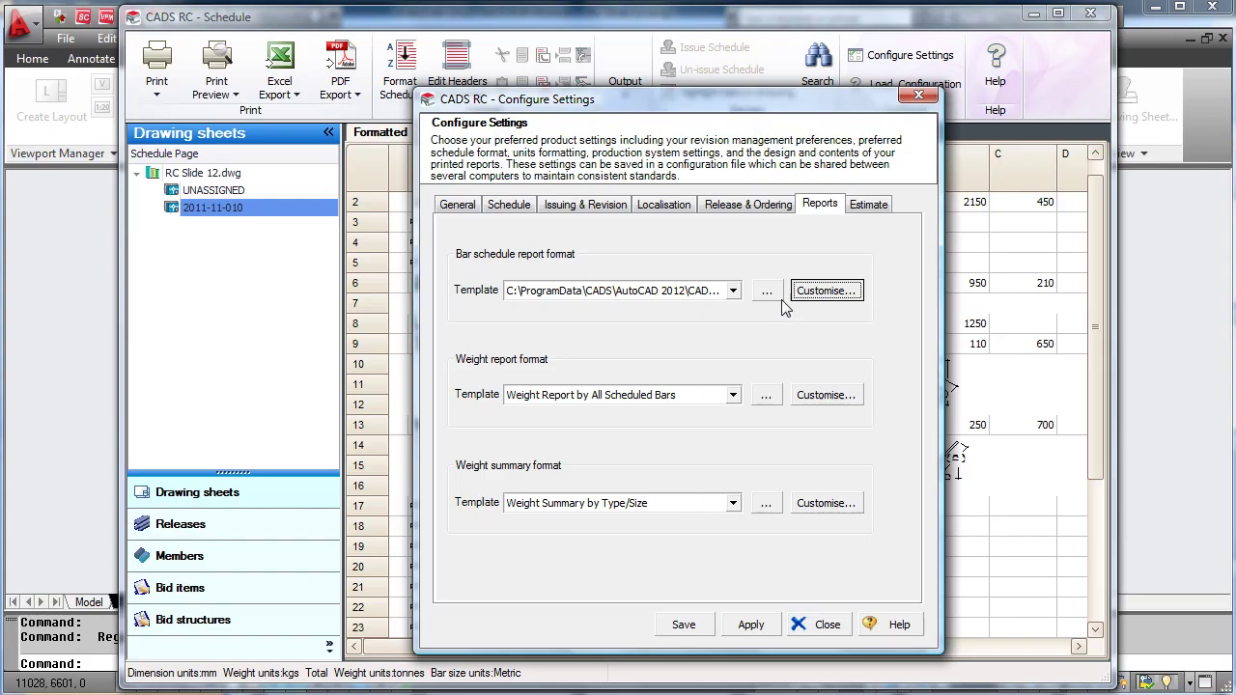
{"action": "left_click", "coordinate": [733, 290]}
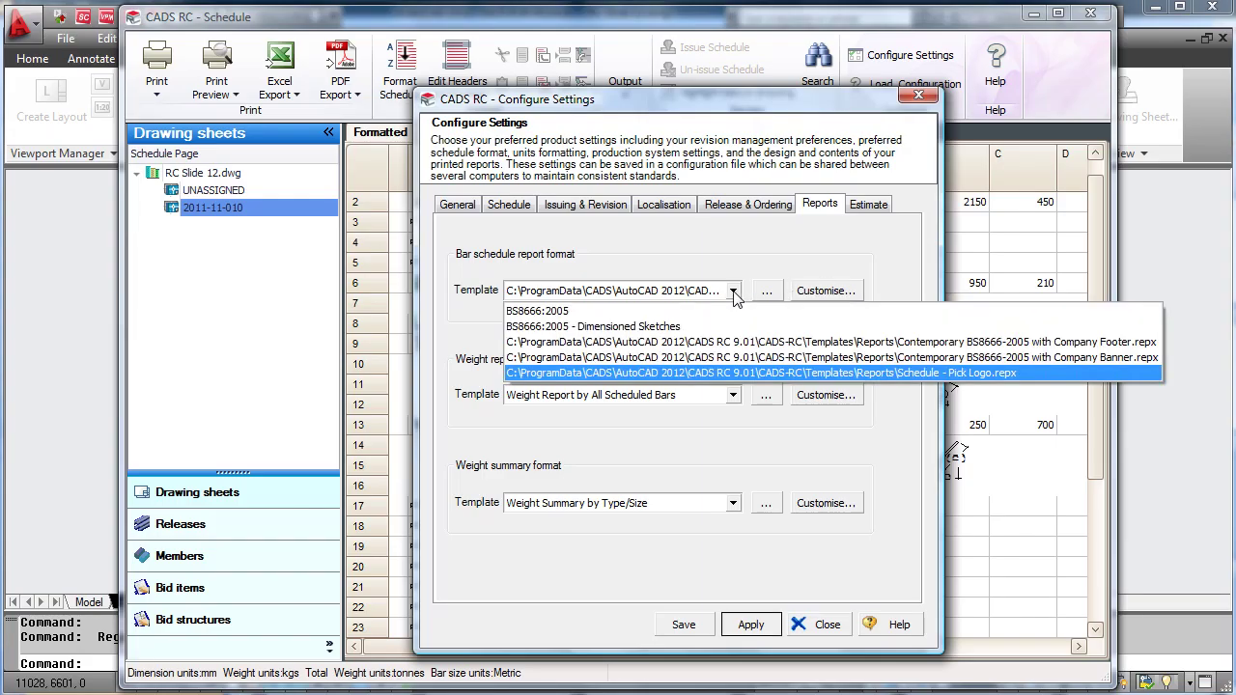
{"action": "left_click", "coordinate": [839, 246]}
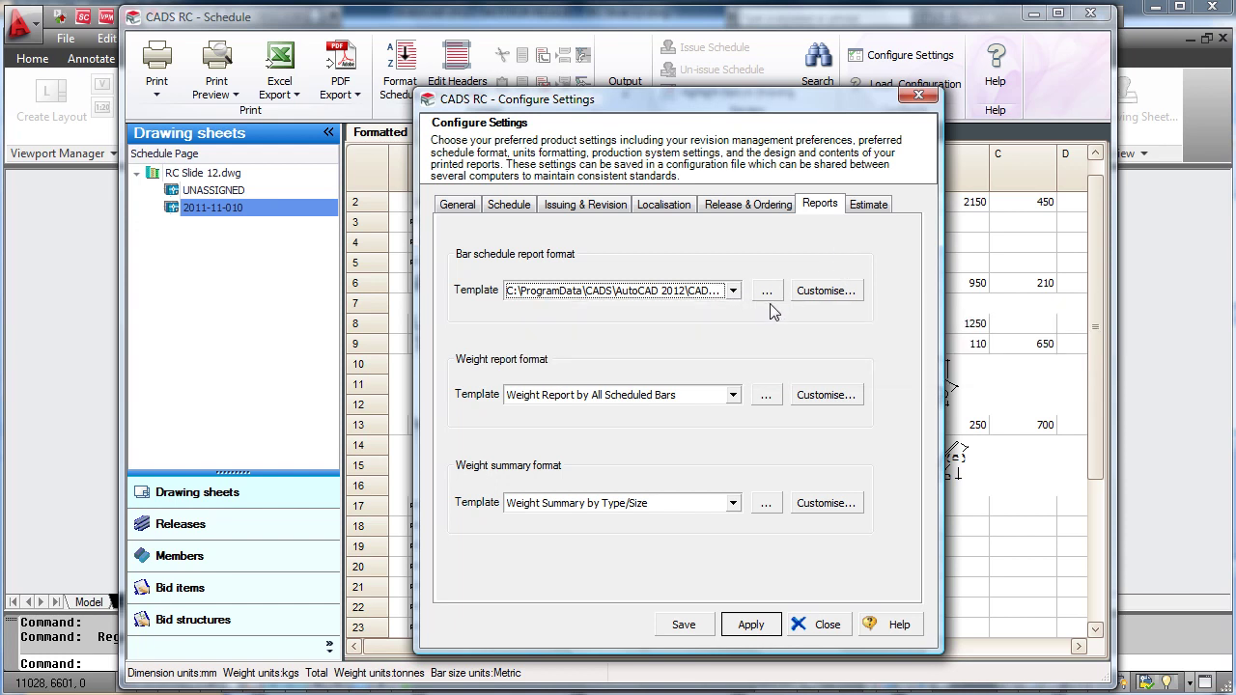
- Customise the bar schedule report template by loading logo.bmp as the image of the header picture box
{"action": "left_click", "coordinate": [822, 294]}
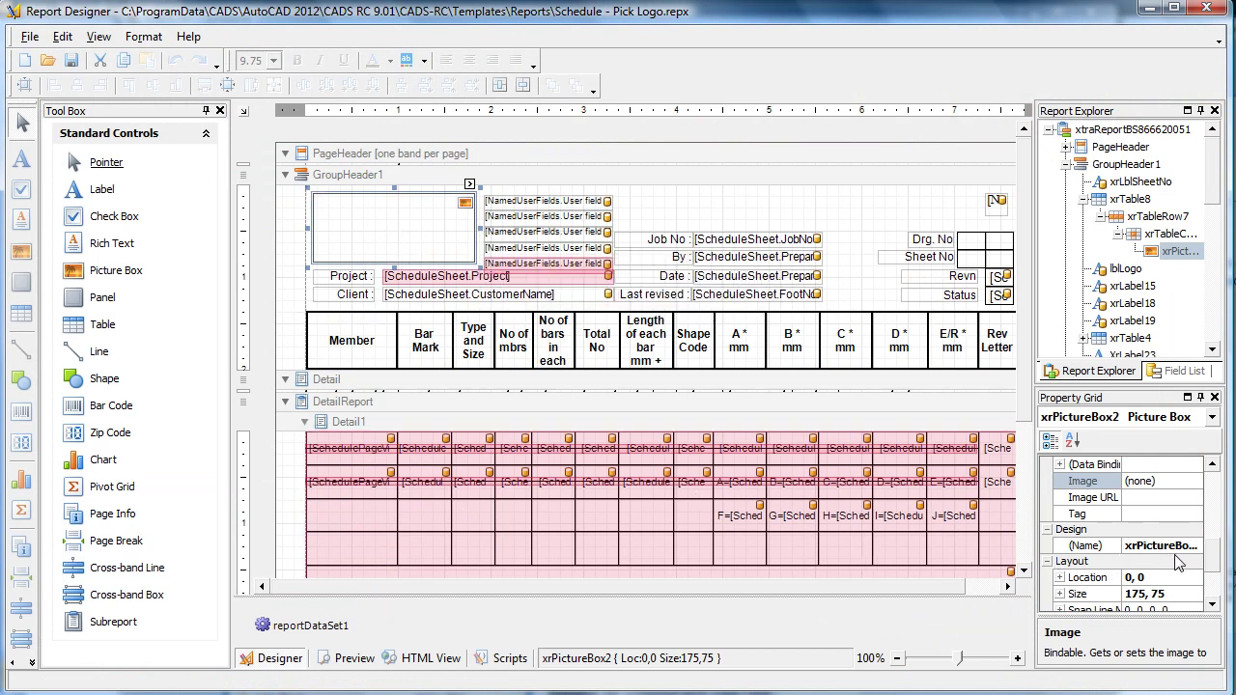
{"action": "left_click", "coordinate": [1174, 484]}
{"action": "left_click", "coordinate": [1194, 482]}
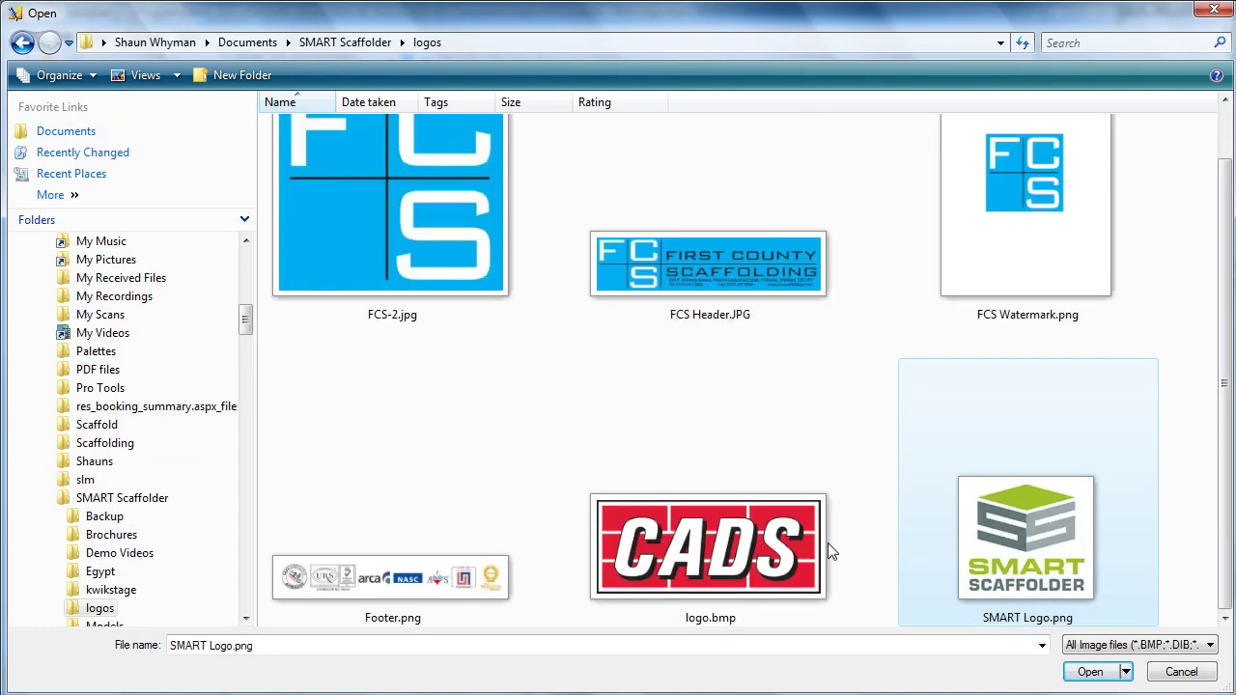
{"action": "left_click", "coordinate": [724, 550]}
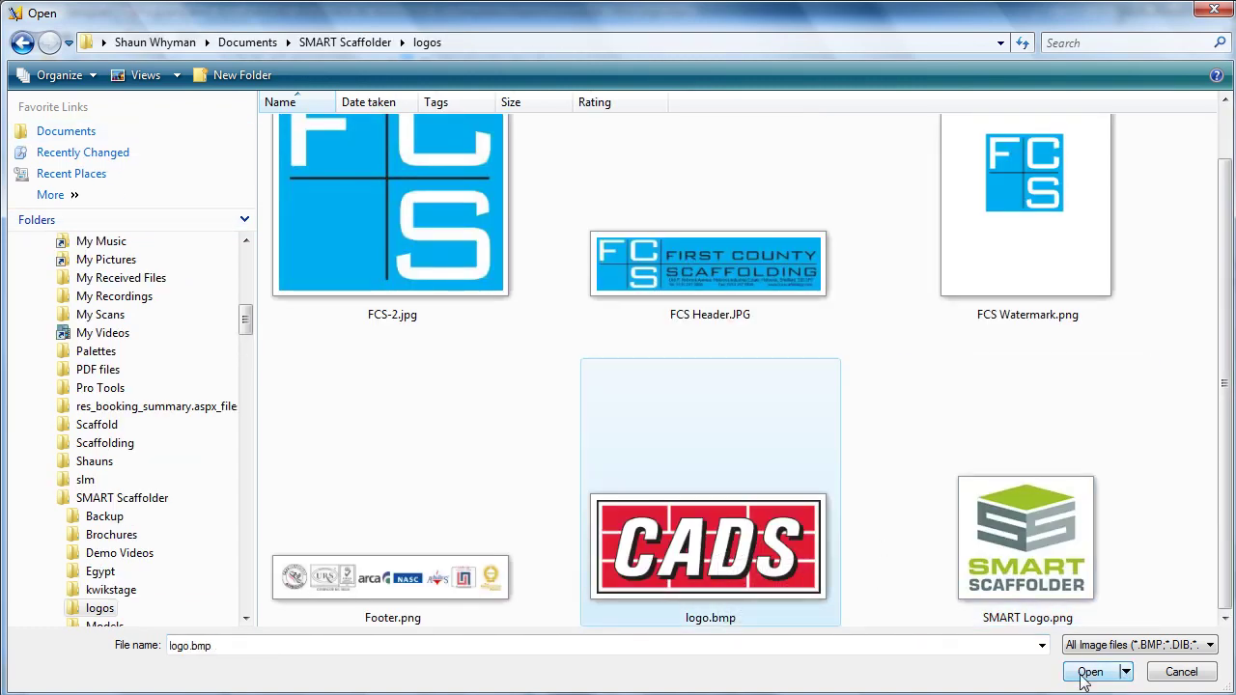
{"action": "left_click", "coordinate": [1089, 672]}
- Set the header logo picture box's sizing to Stretch Image, then close the report designer and save the changes to the template
{"action": "left_click", "coordinate": [1183, 514]}
{"action": "left_click", "coordinate": [1194, 515]}
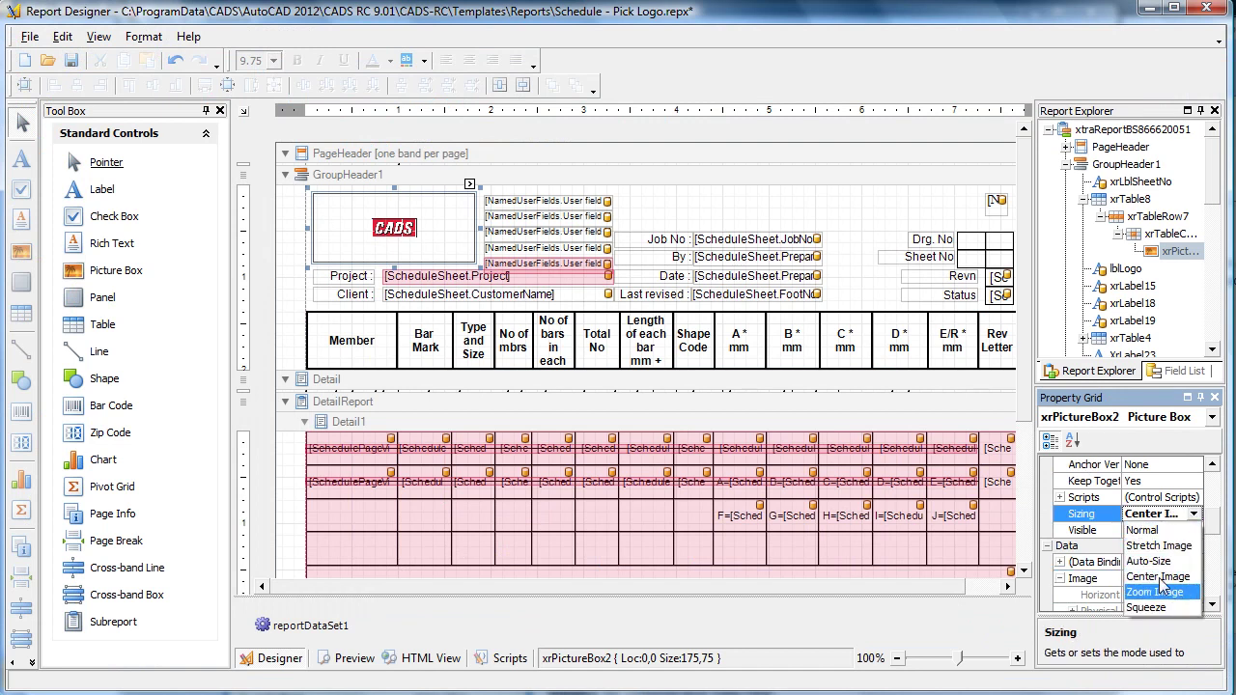
{"action": "left_click", "coordinate": [1158, 546]}
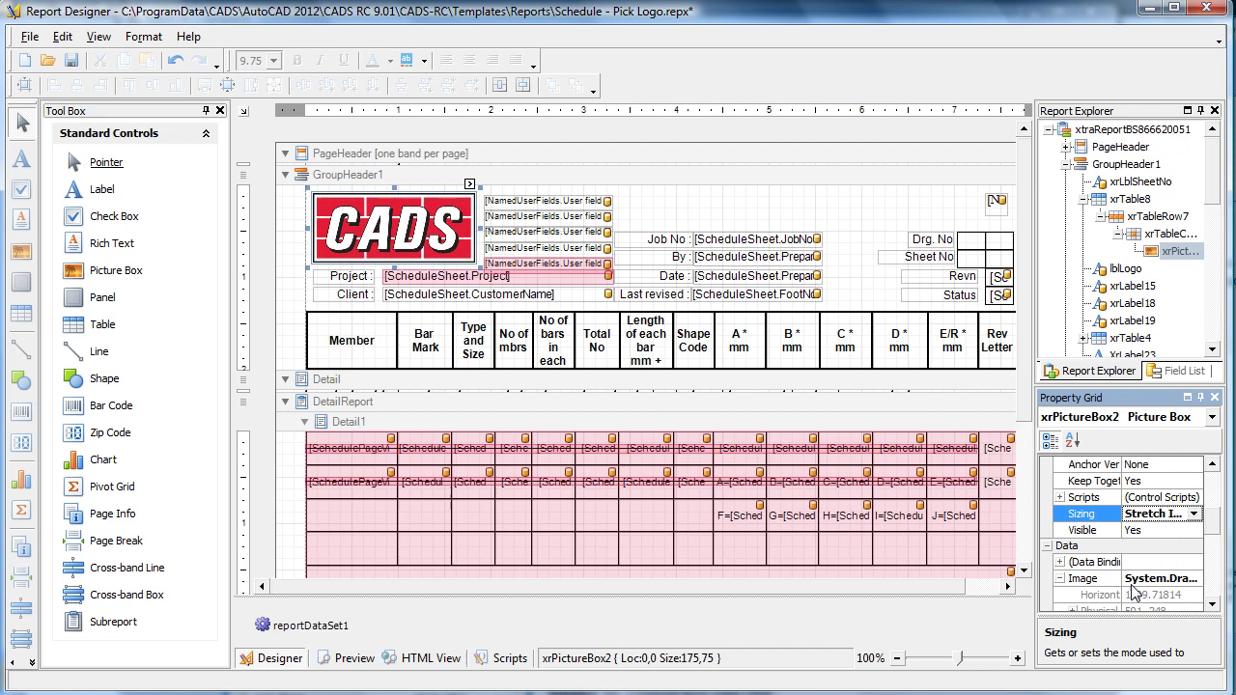
{"action": "left_click", "coordinate": [1206, 7]}
{"action": "left_click", "coordinate": [547, 382]}
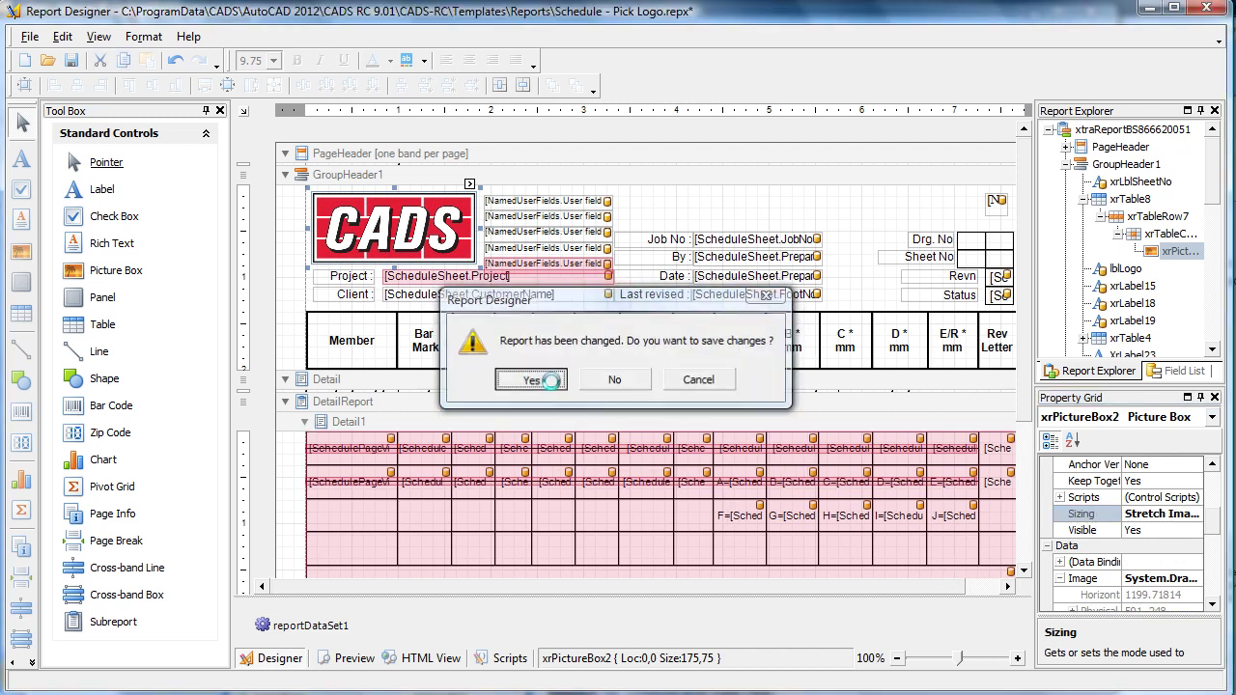
- Apply and close the report configuration settings, then open a print preview of the bar schedule report
{"action": "left_click", "coordinate": [751, 626]}
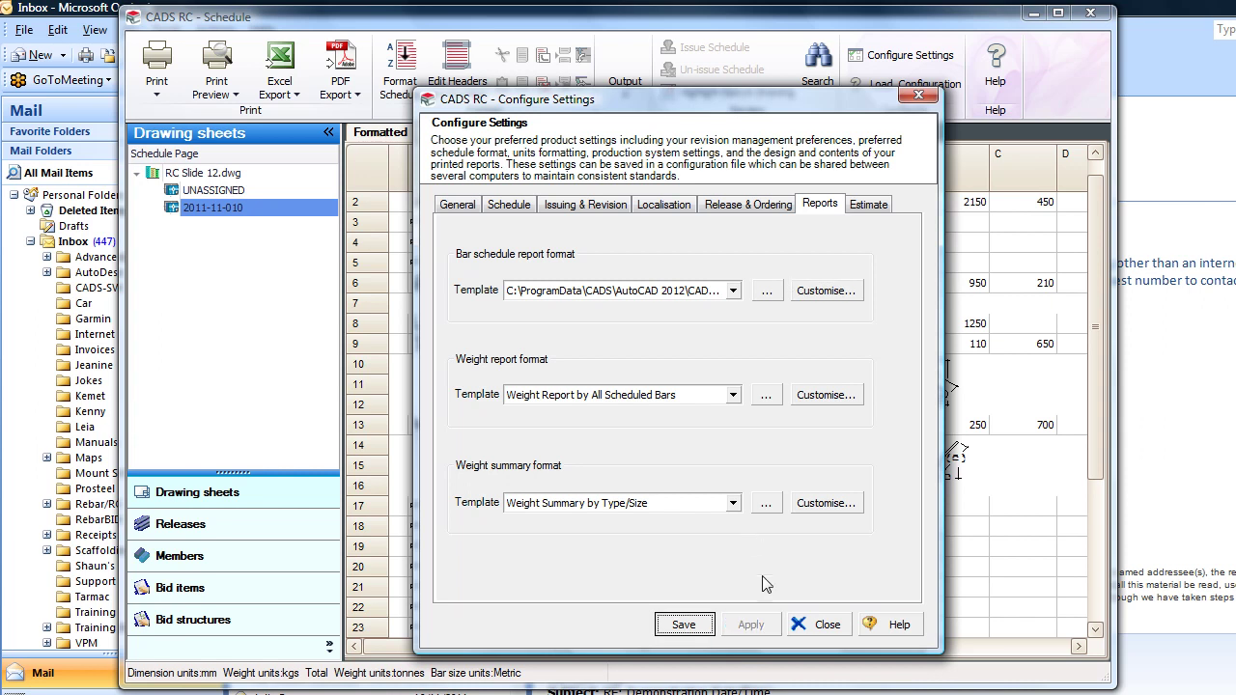
{"action": "left_click", "coordinate": [829, 625]}
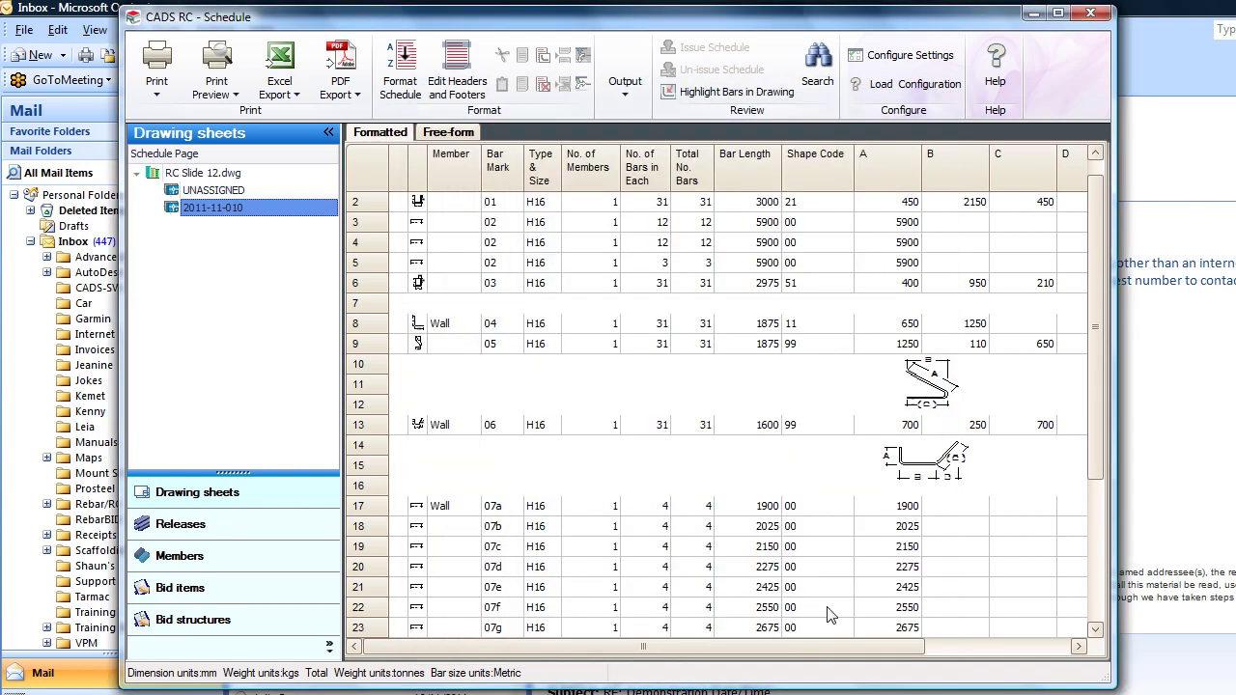
{"action": "left_click", "coordinate": [235, 93]}
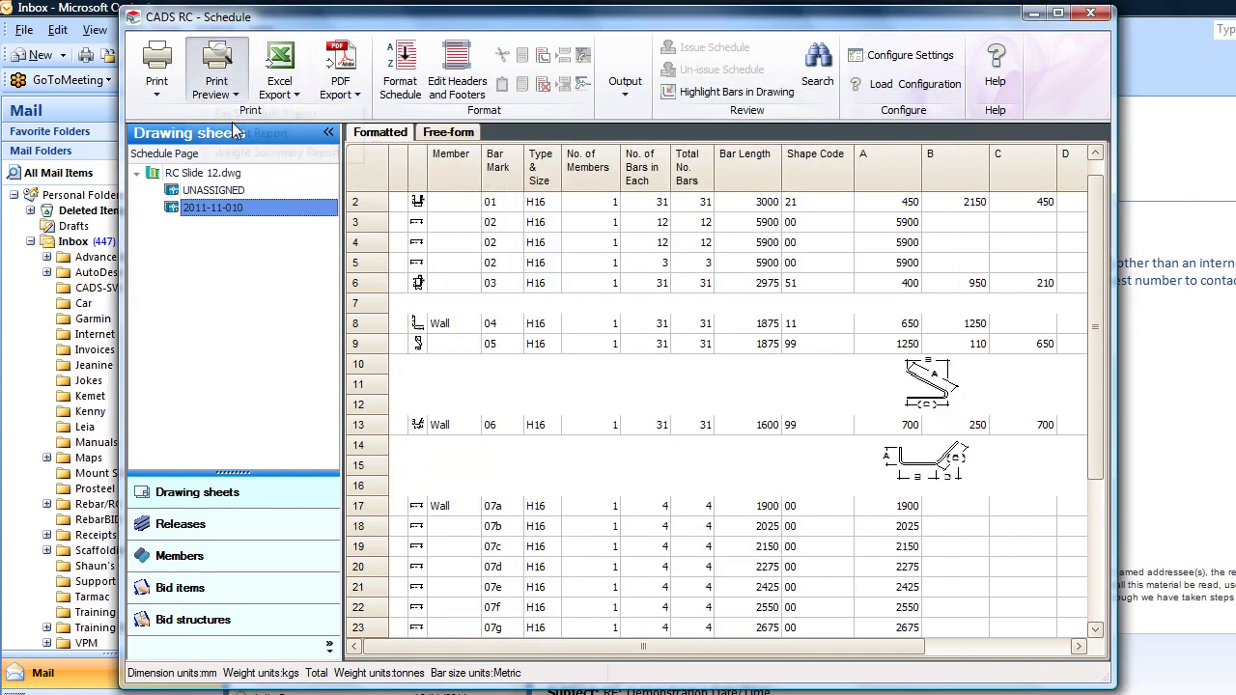
{"action": "left_click", "coordinate": [243, 114]}
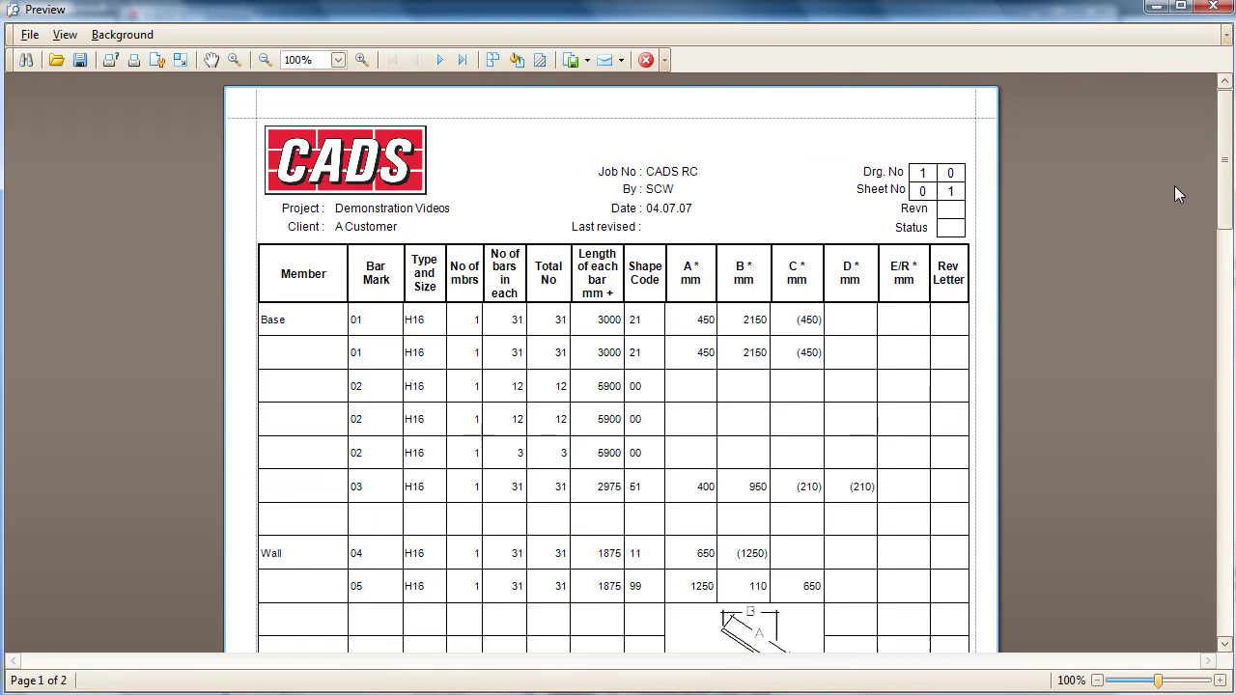